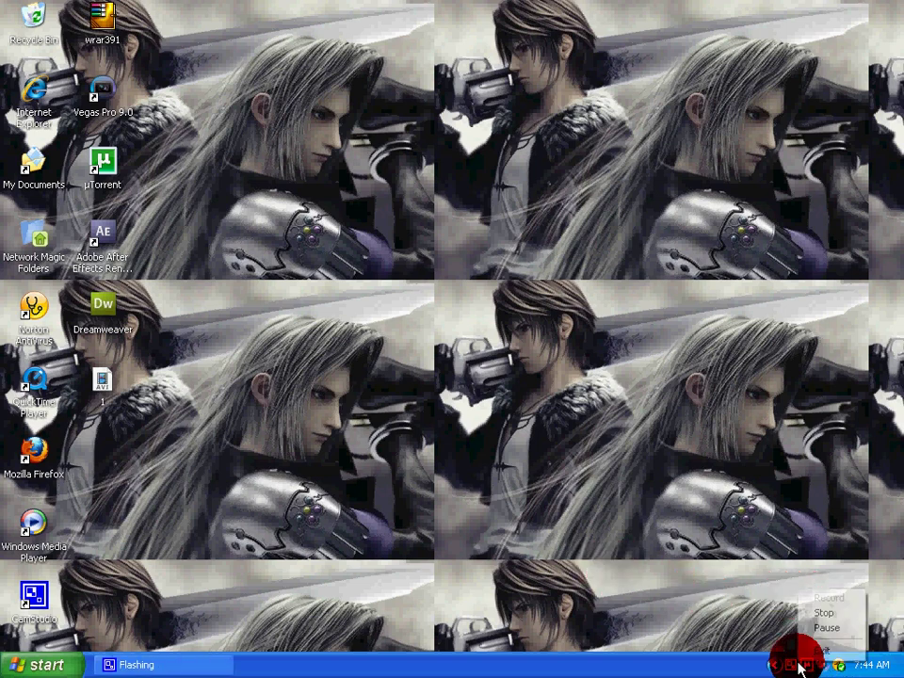
click(577, 617)
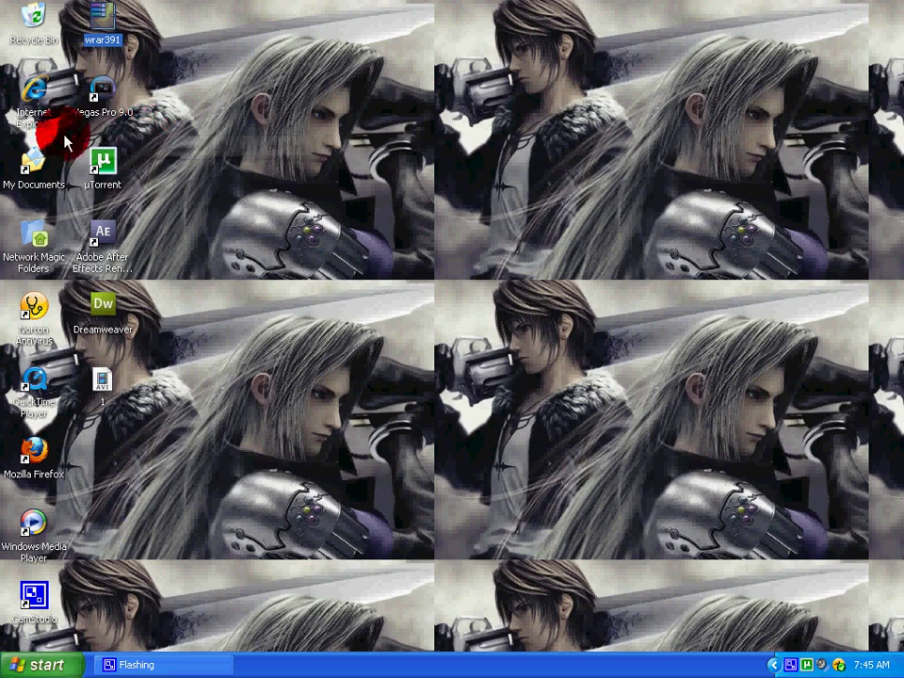
double_click(36, 106)
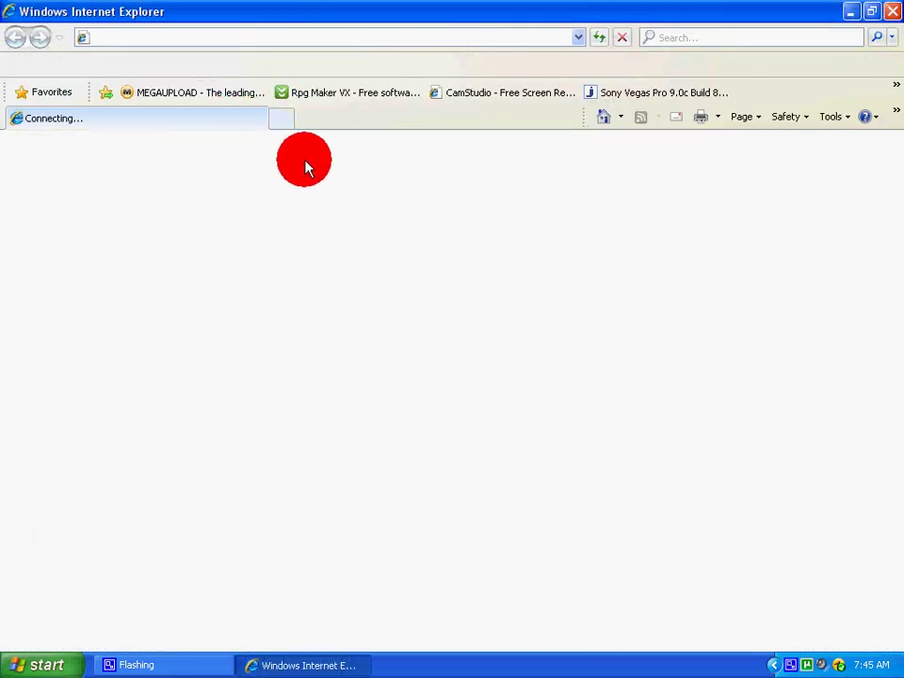
click(848, 15)
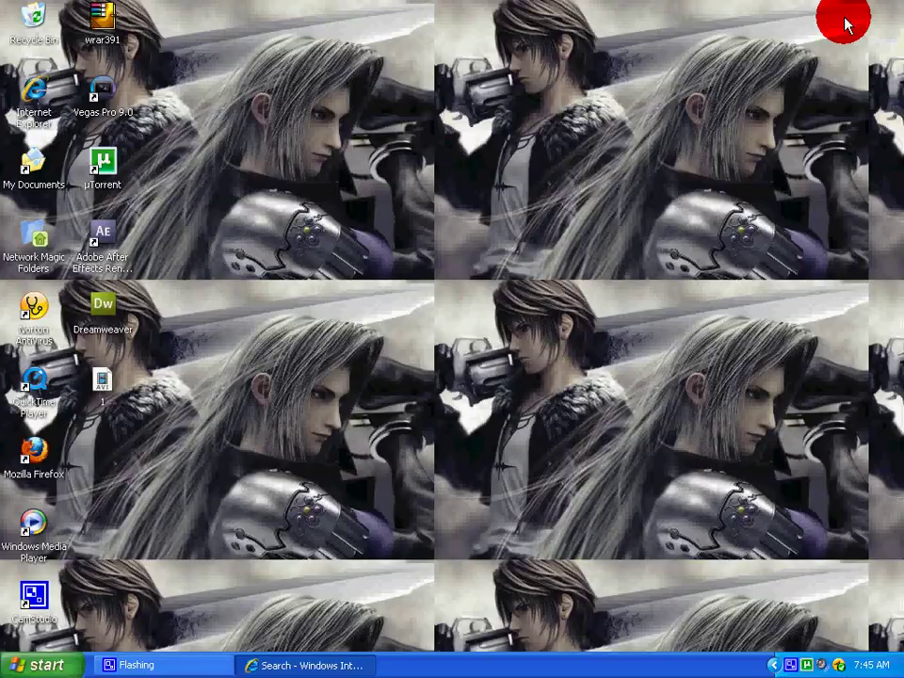
right_click(104, 54)
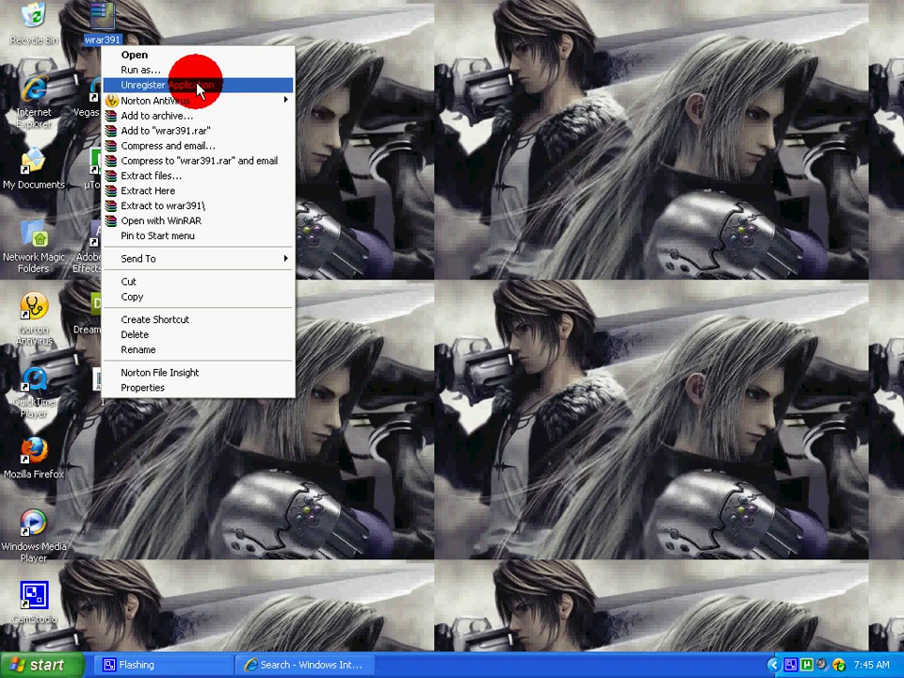
click(353, 268)
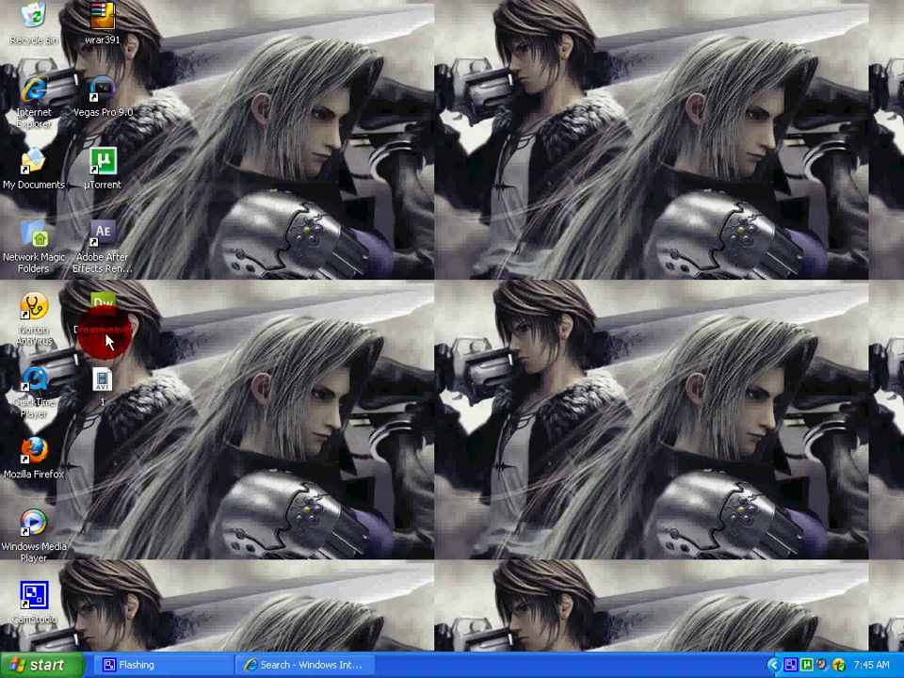
click(47, 226)
right_click(47, 226)
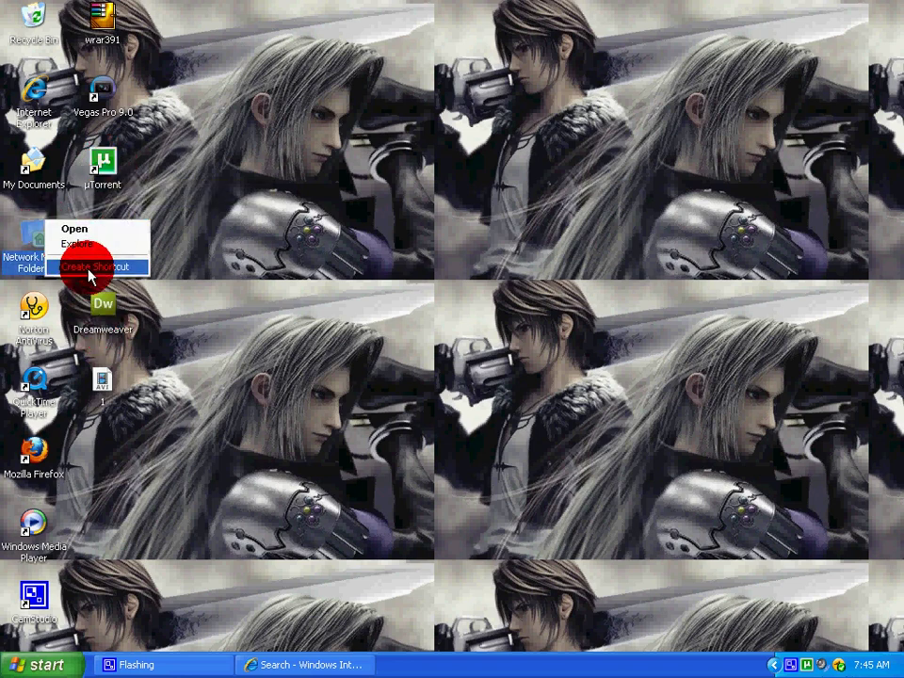
click(141, 237)
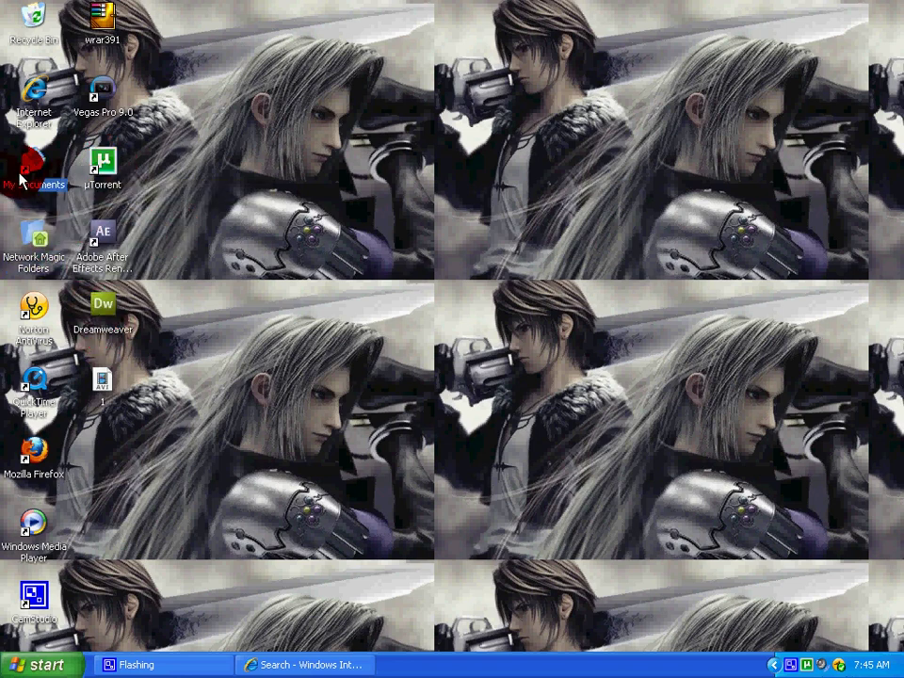
drag(21, 178, 306, 243)
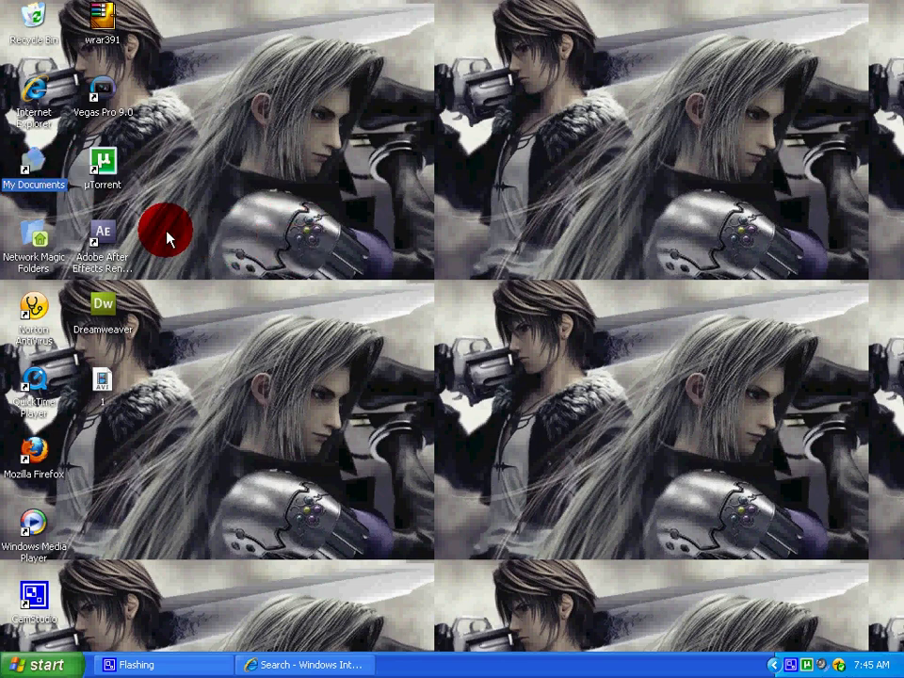
- Search the web for "winrar free download" and open CNET's WinRAR (32-bit) download page
click(34, 104)
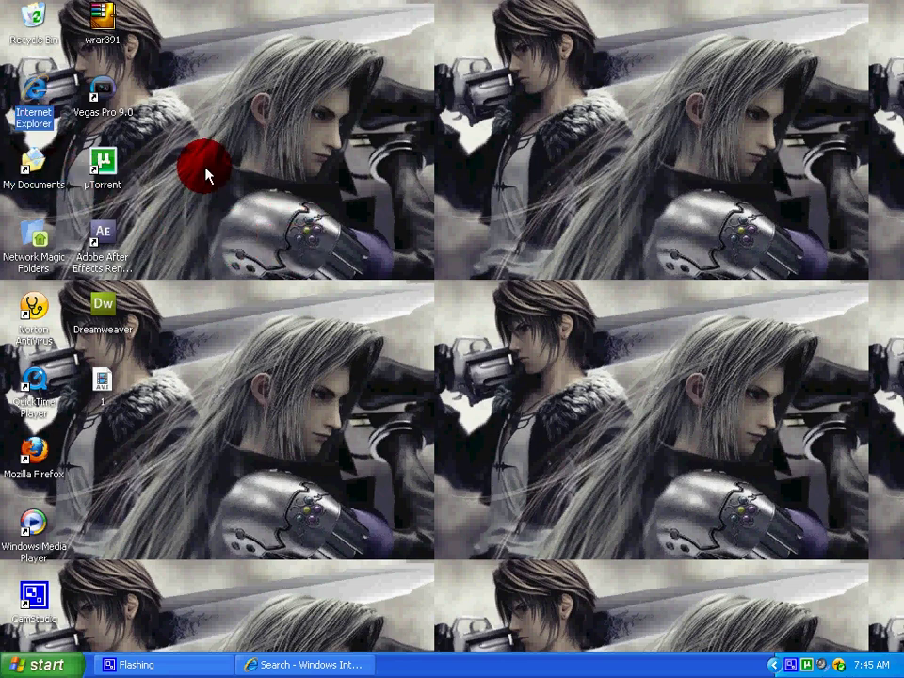
click(718, 40)
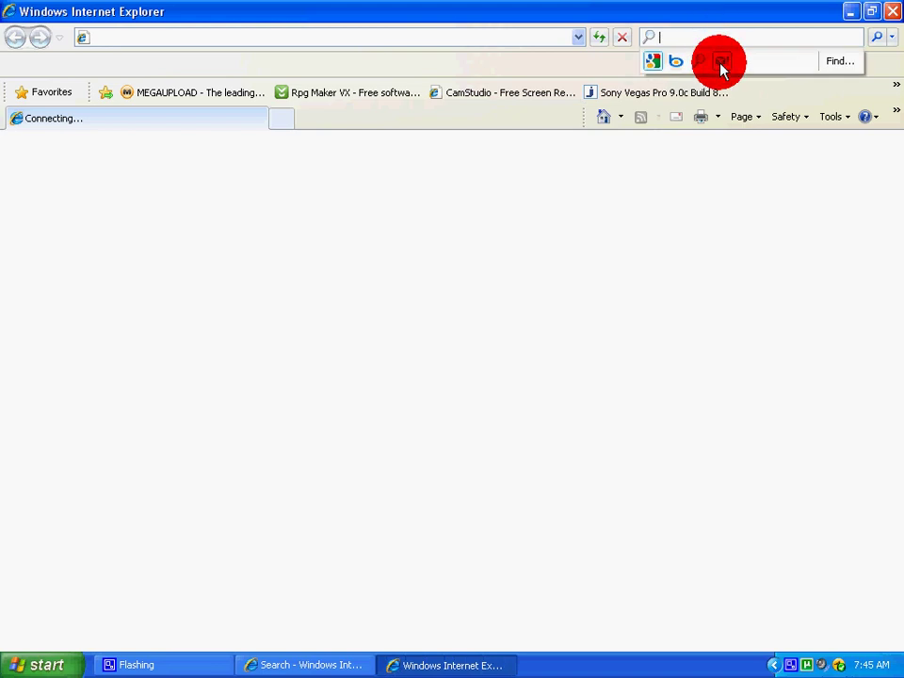
text(winrar)
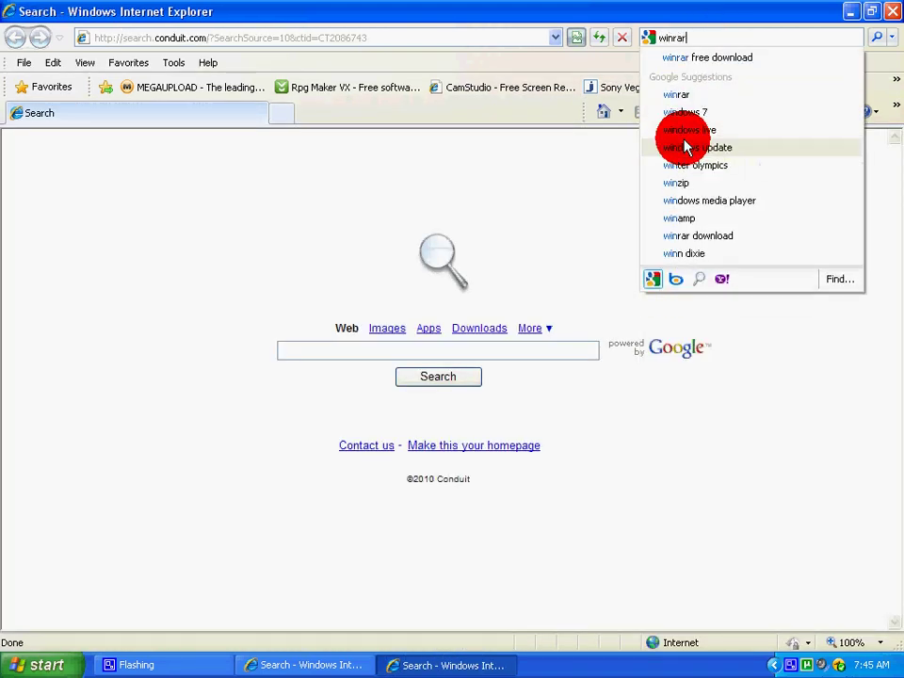
click(743, 60)
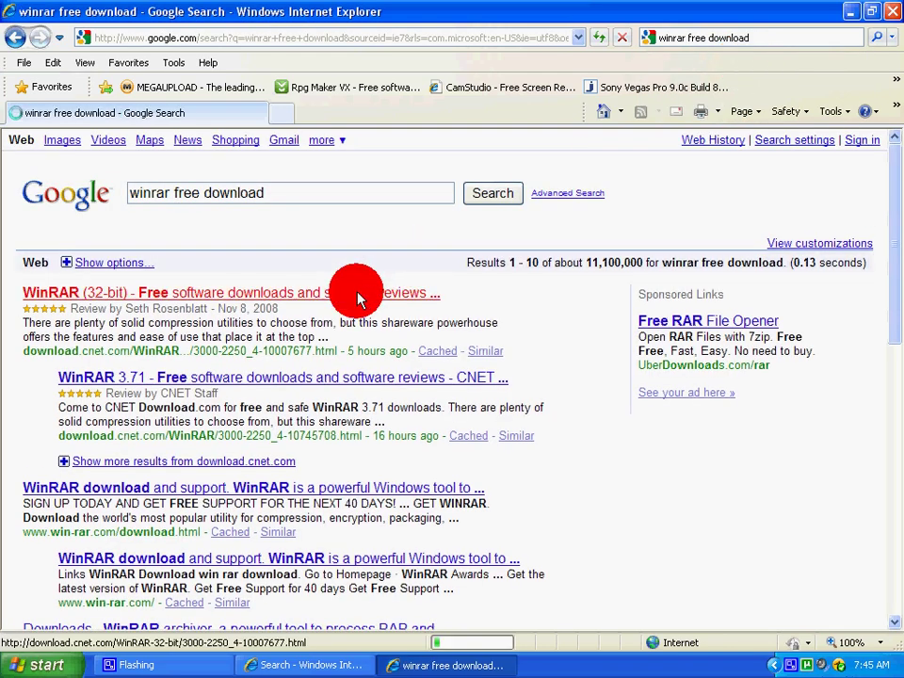
click(358, 300)
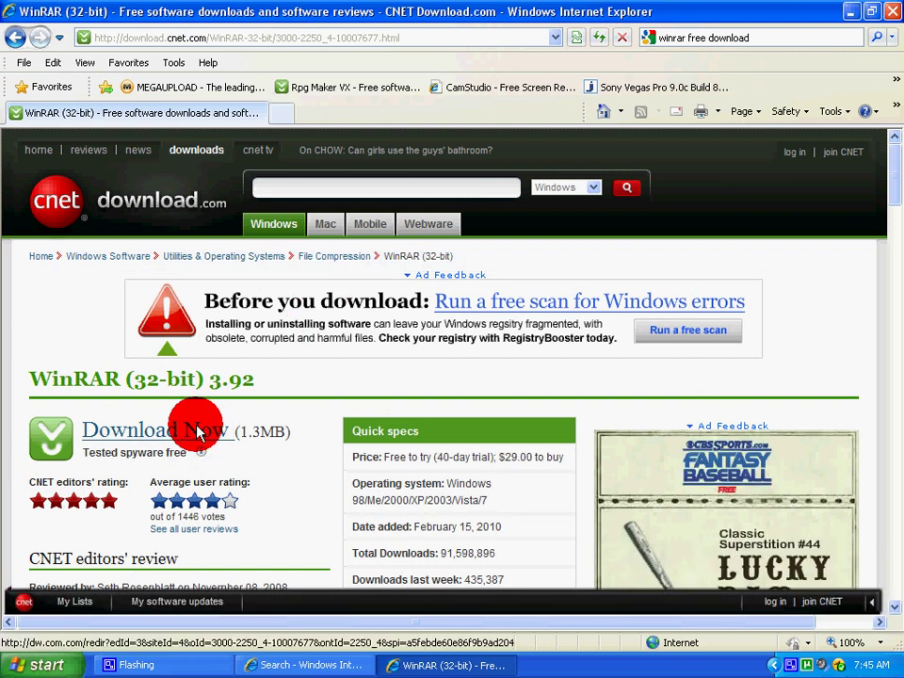
scroll(197, 431, down, 3)
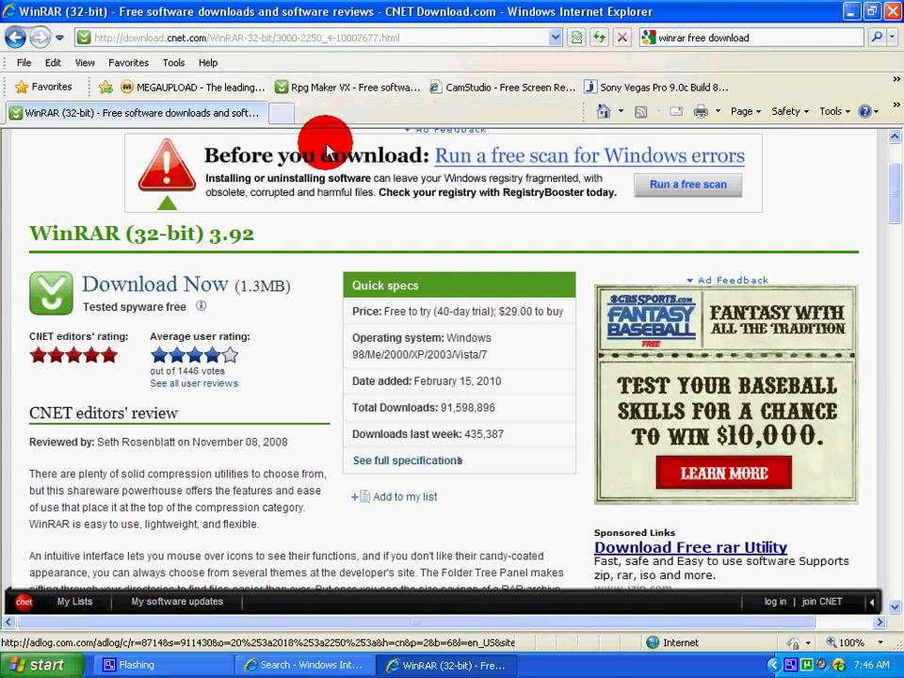
- Open the bookmarked Rpg Maker VX download page and the MEGAUPLOAD page for RPG maker VX - XP key generator.rar
click(356, 95)
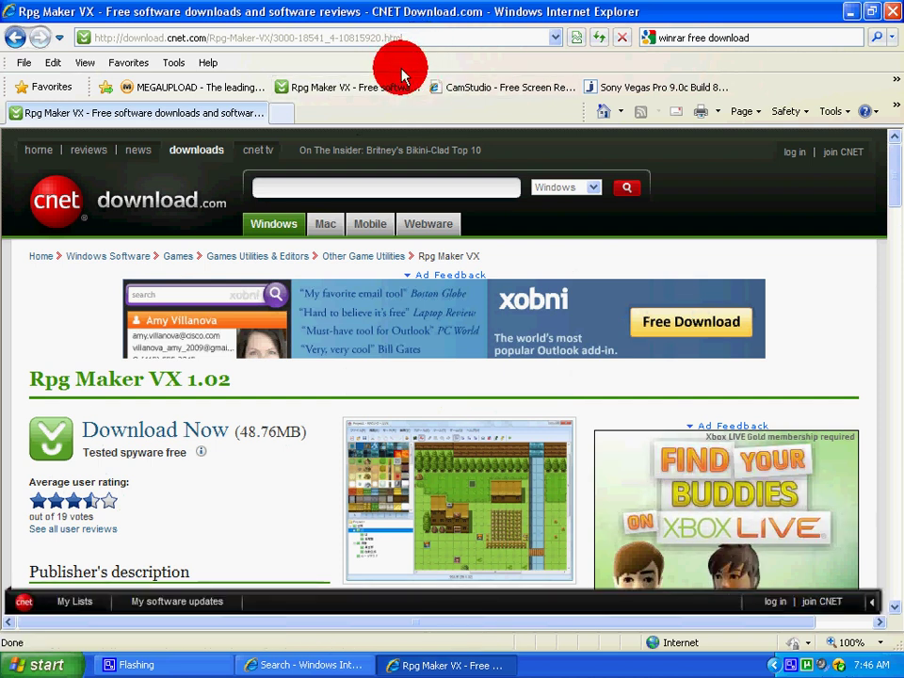
click(236, 89)
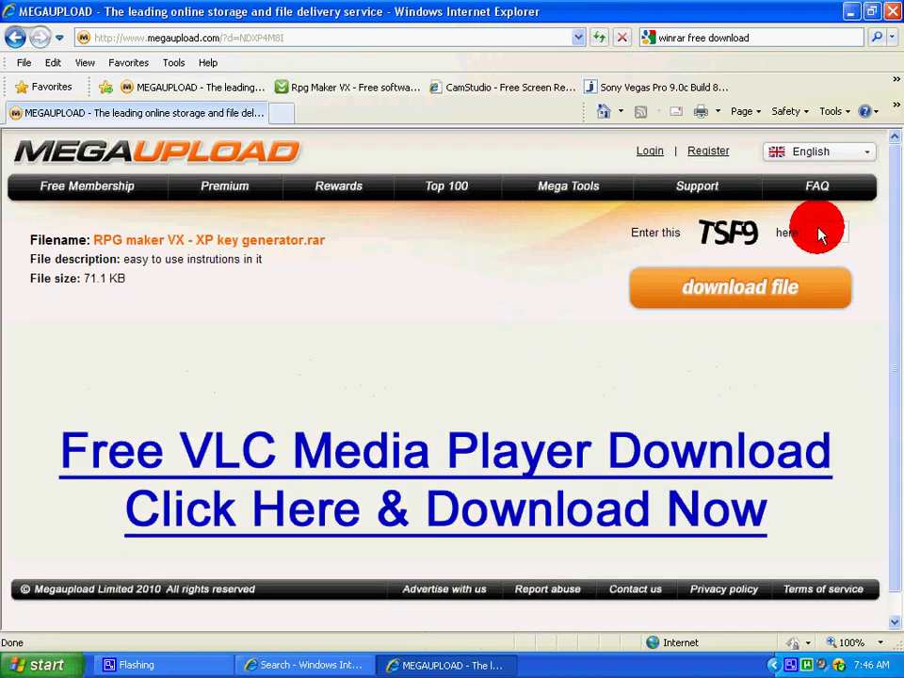
click(305, 42)
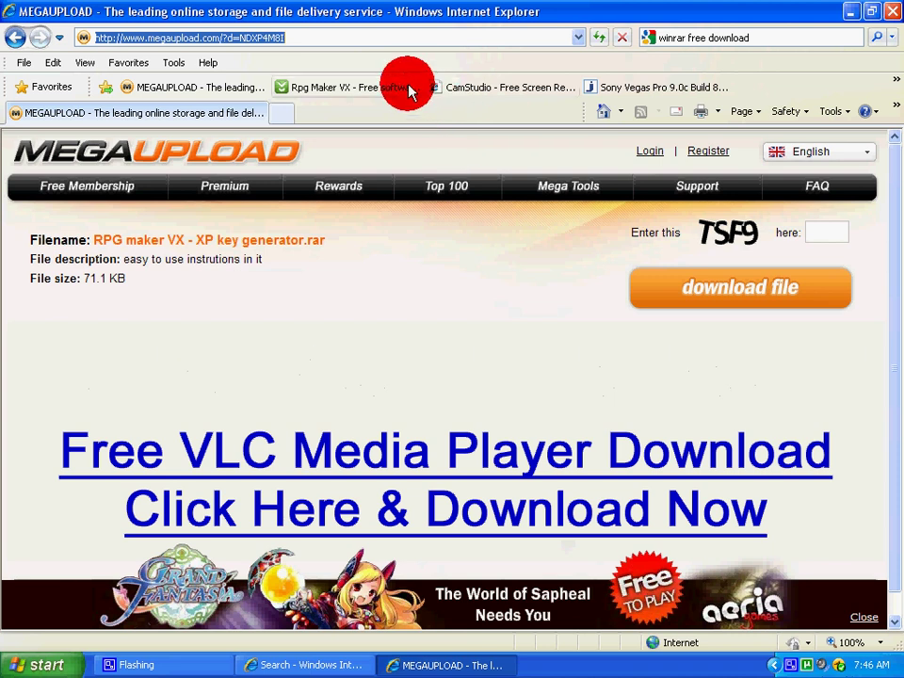
- Enter the displayed captcha code on the MEGAUPLOAD page and request the file download
click(820, 236)
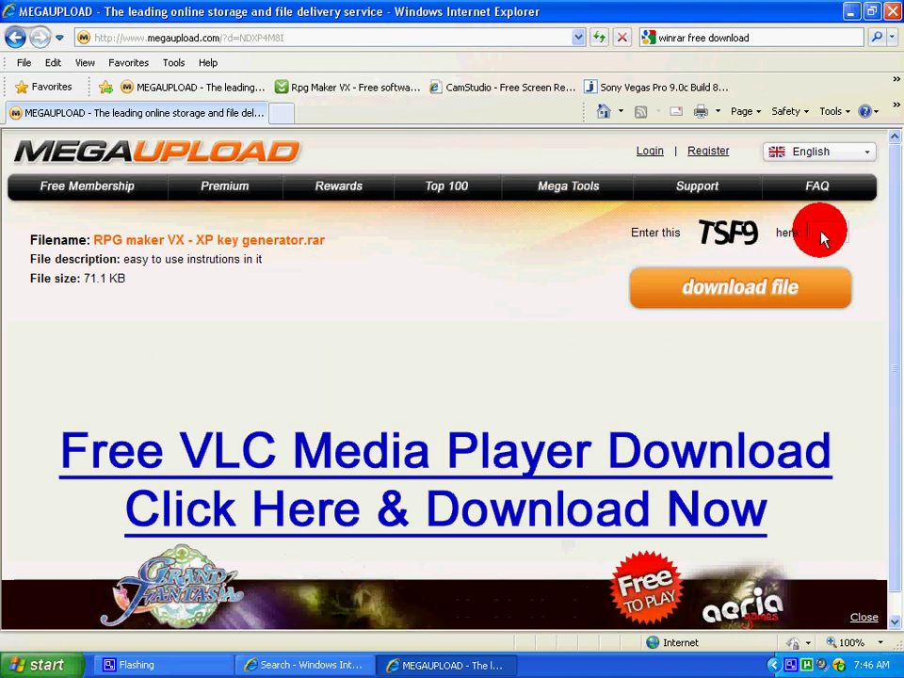
text(TS)
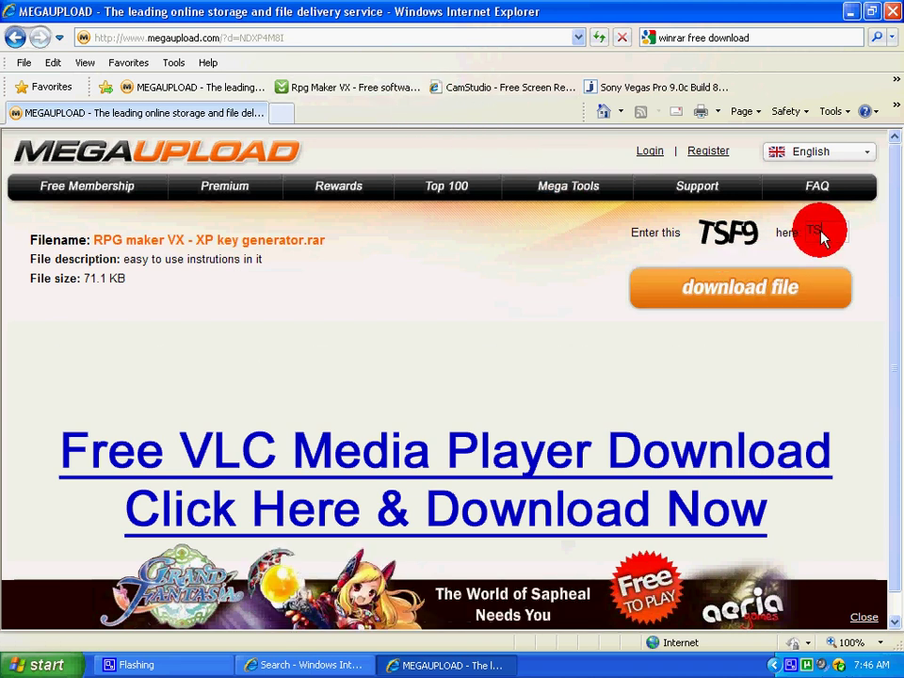
text(F)
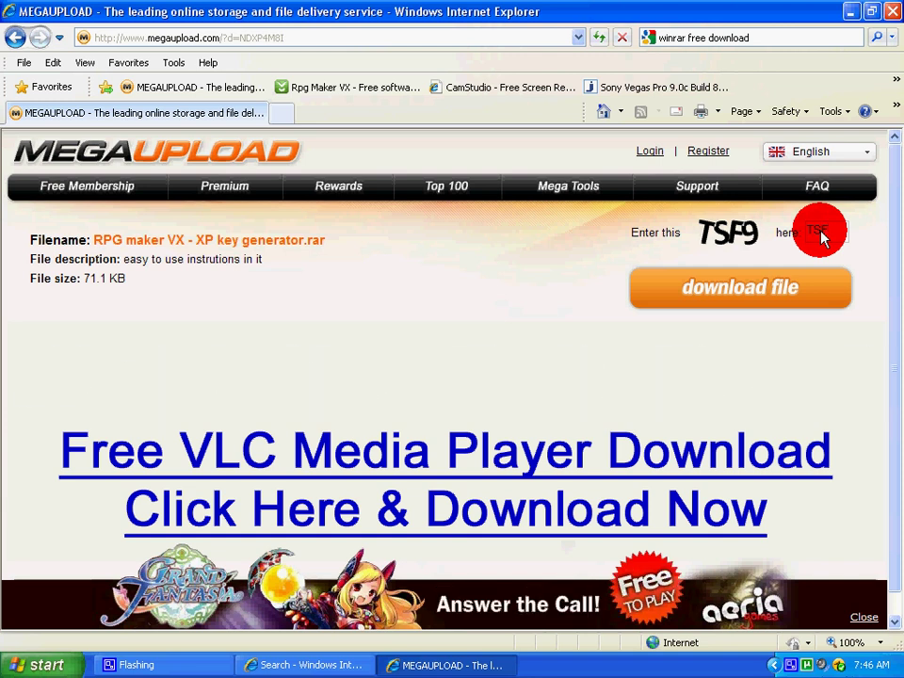
text(9)
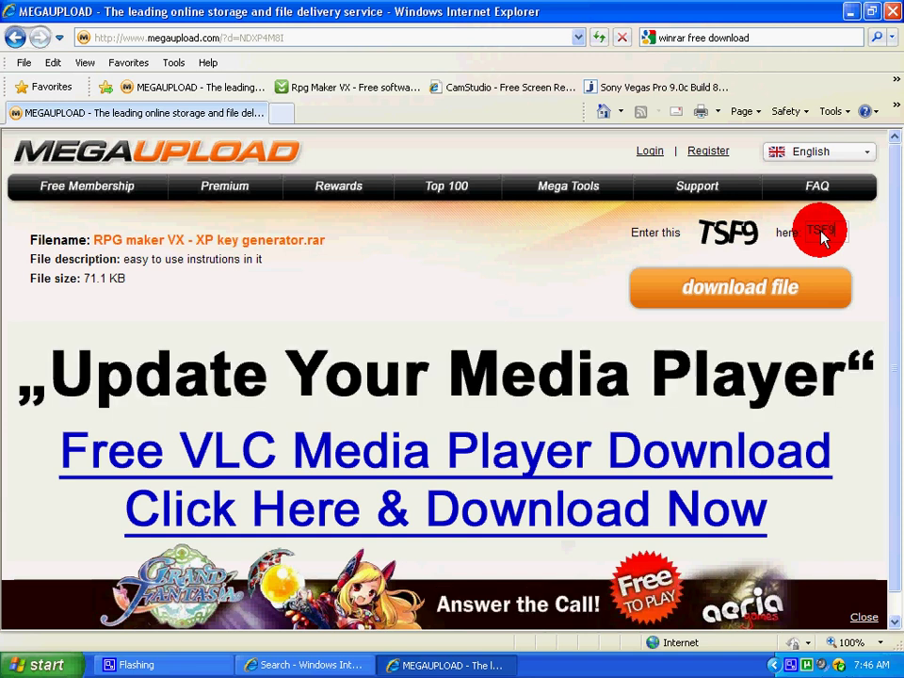
click(794, 311)
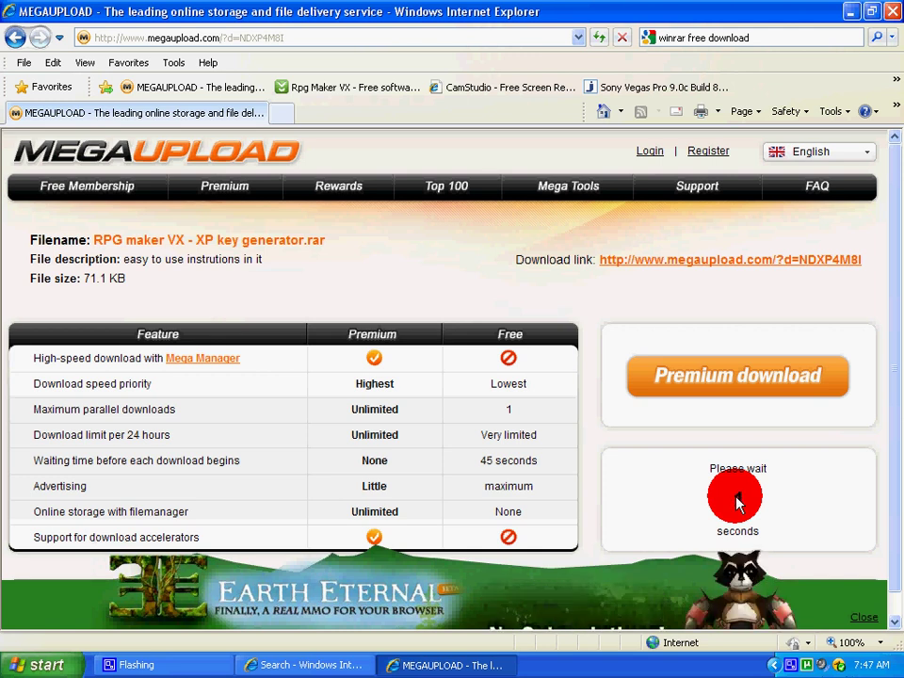
- Start the regular download of the archive and close the advertising window that opens
right_click(725, 498)
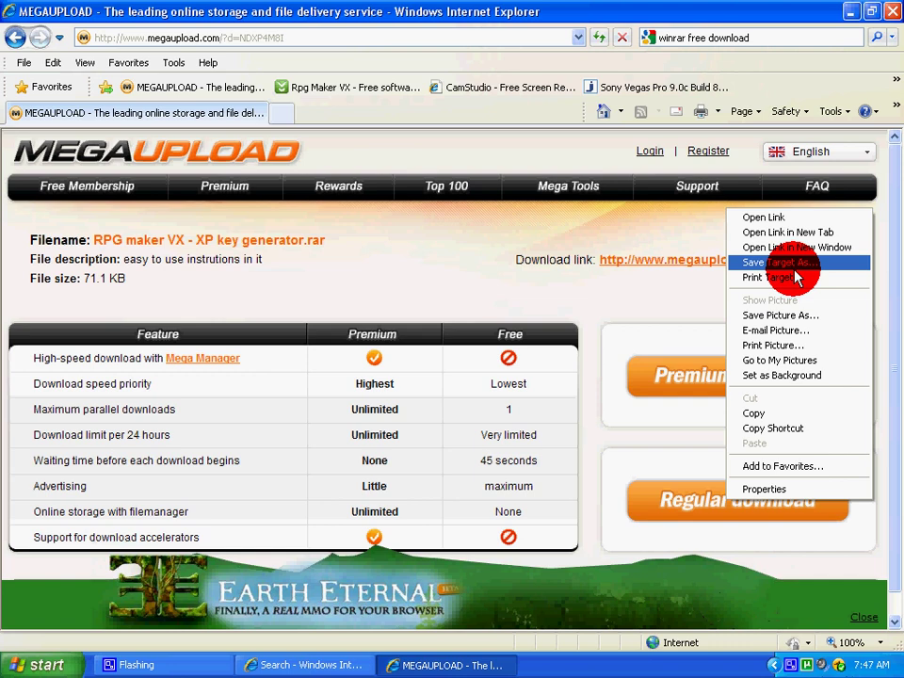
click(753, 428)
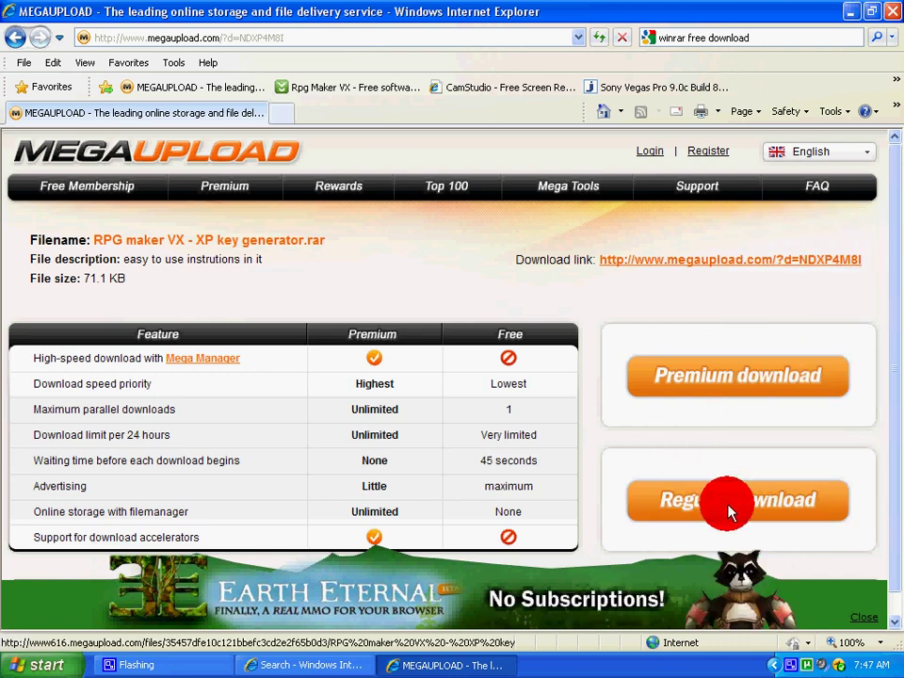
click(782, 399)
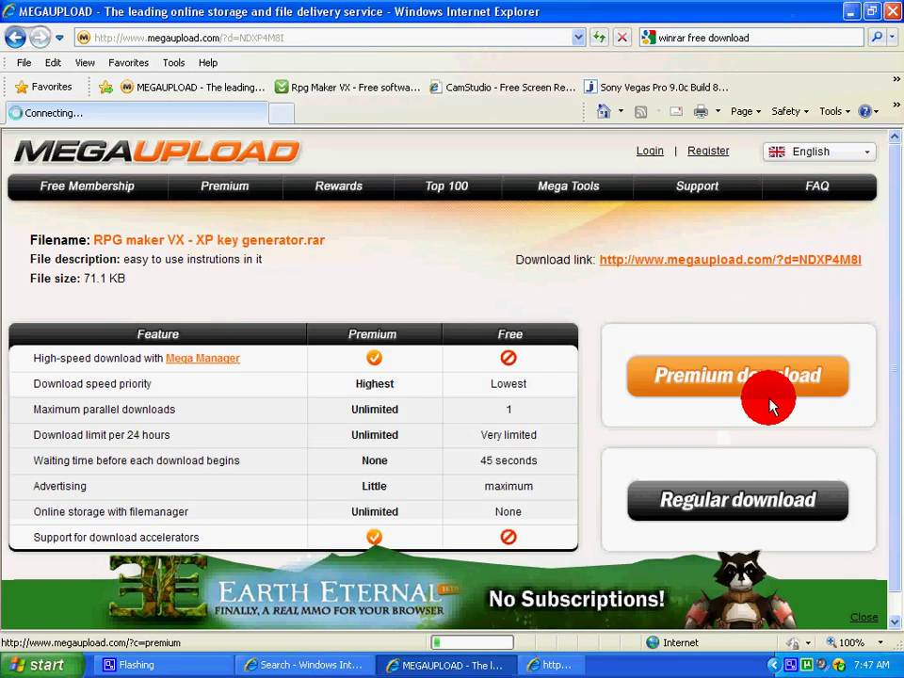
click(559, 666)
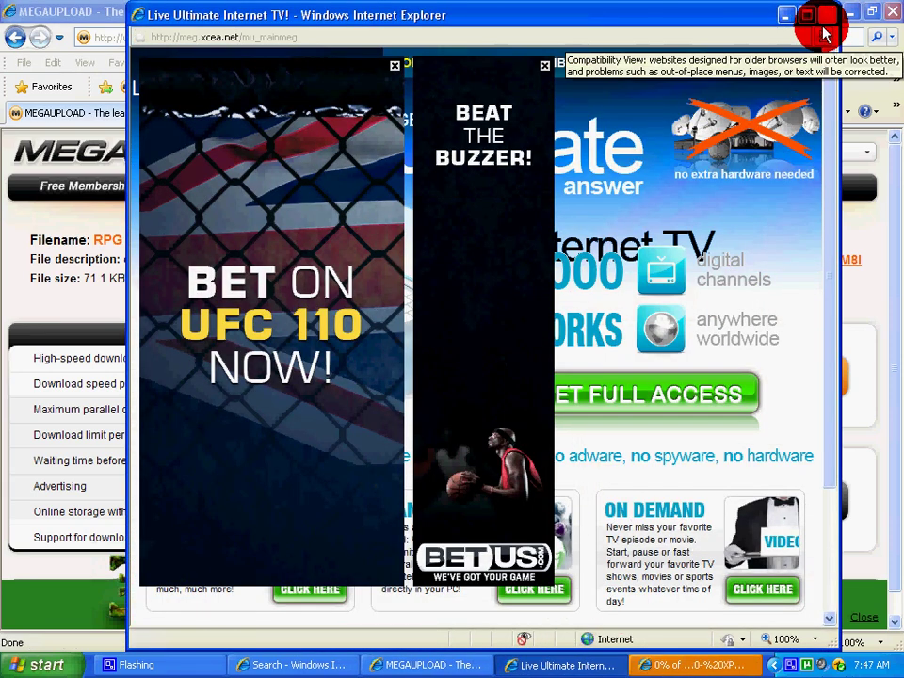
click(826, 17)
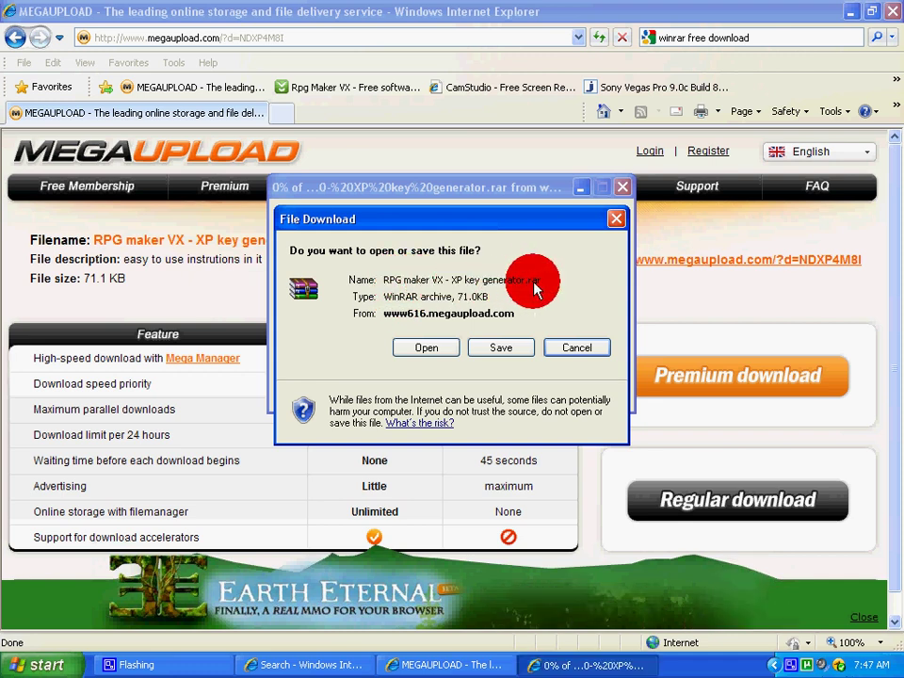
- Choose to save the archive and browse through My Documents to the Downloads folder
click(501, 348)
double_click(424, 329)
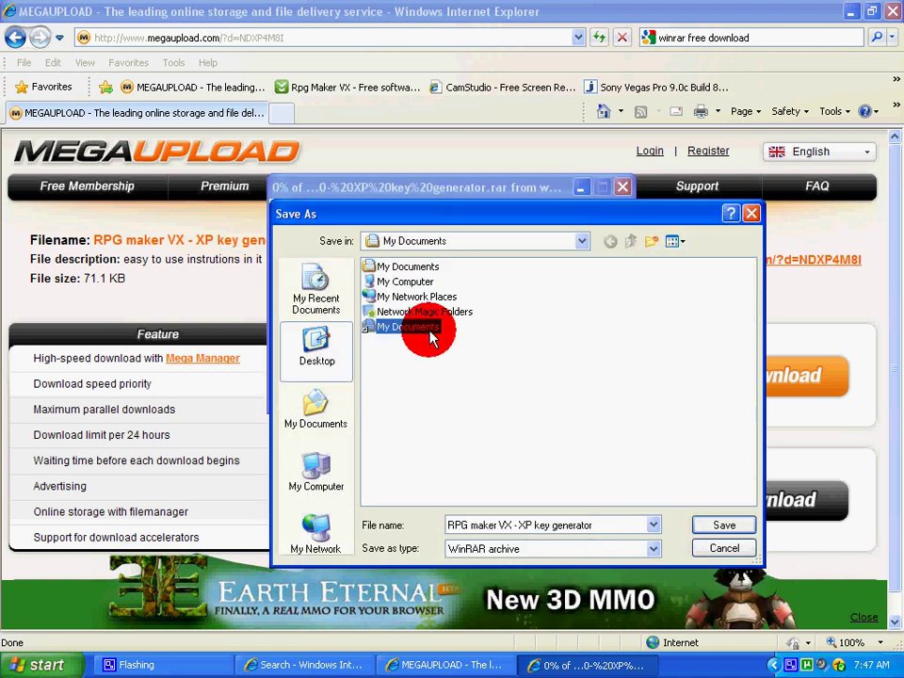
double_click(417, 299)
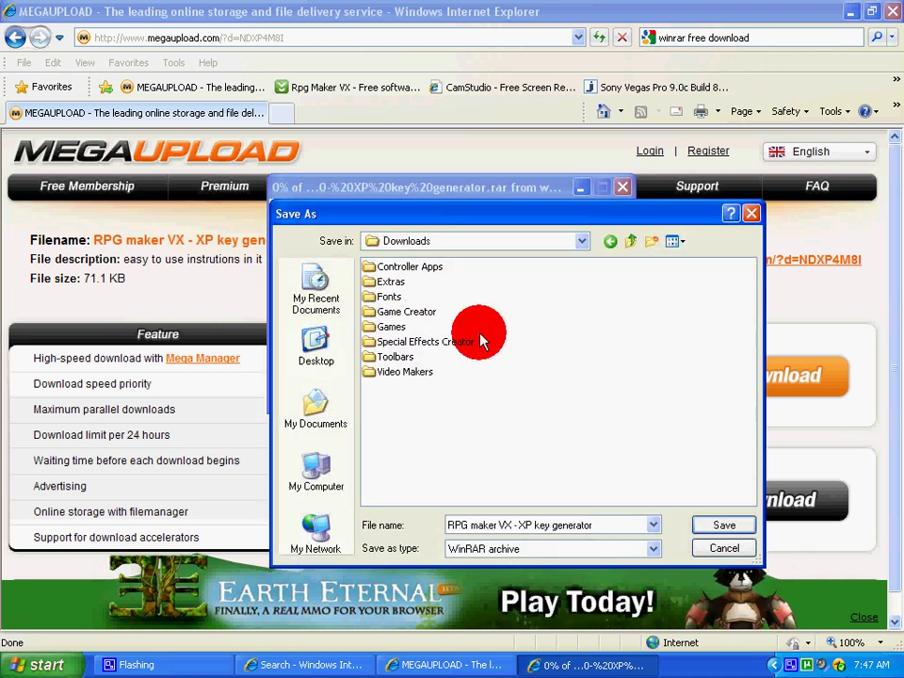
- Create a folder named VIDEO inside Downloads and save the RPG maker VX - XP key generator archive in it
right_click(503, 451)
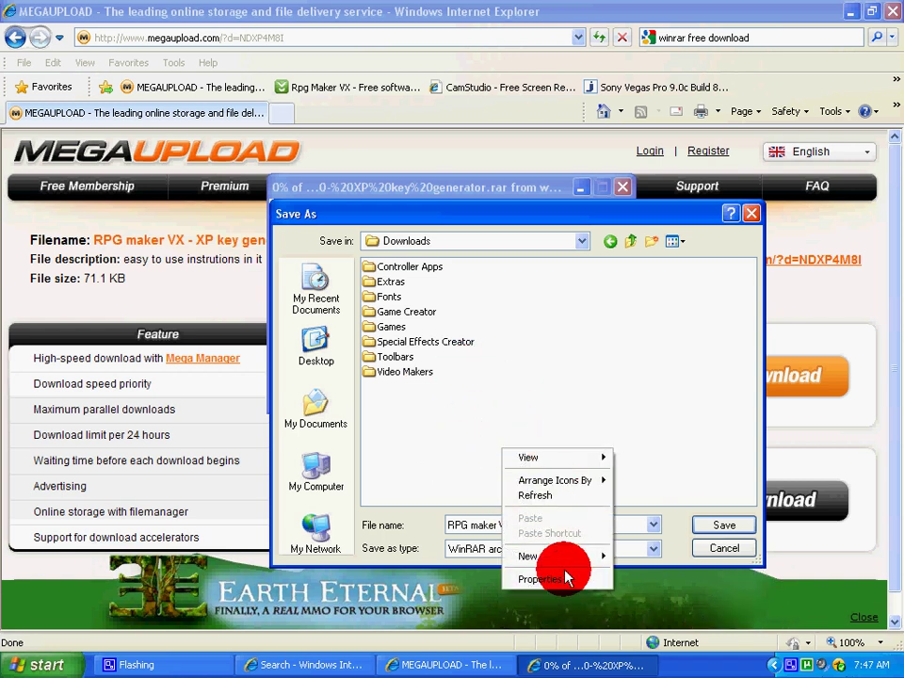
mouse_move(550, 556)
click(636, 351)
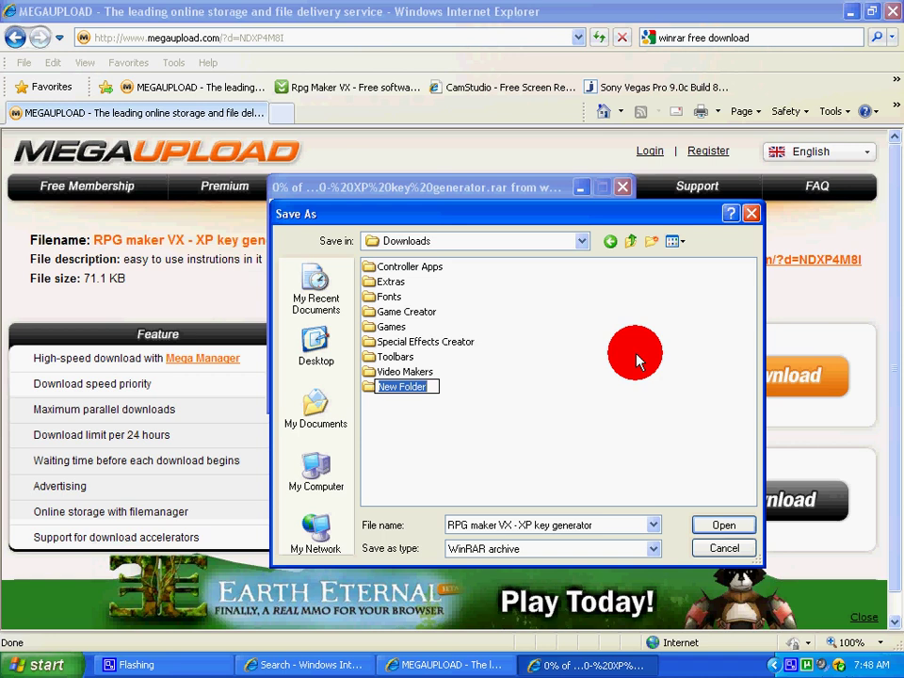
text(VI)
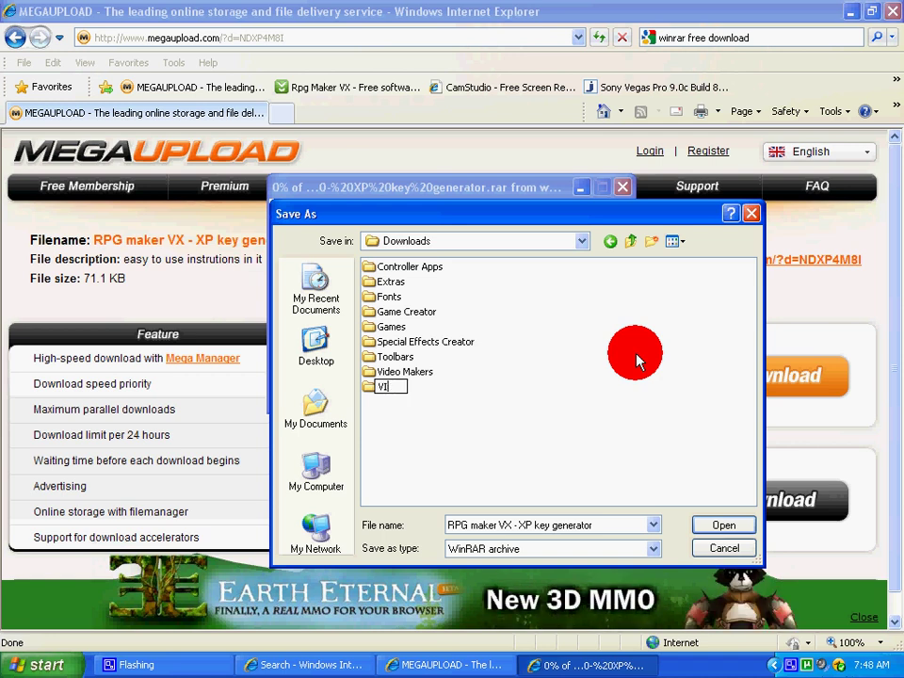
text(DEO)
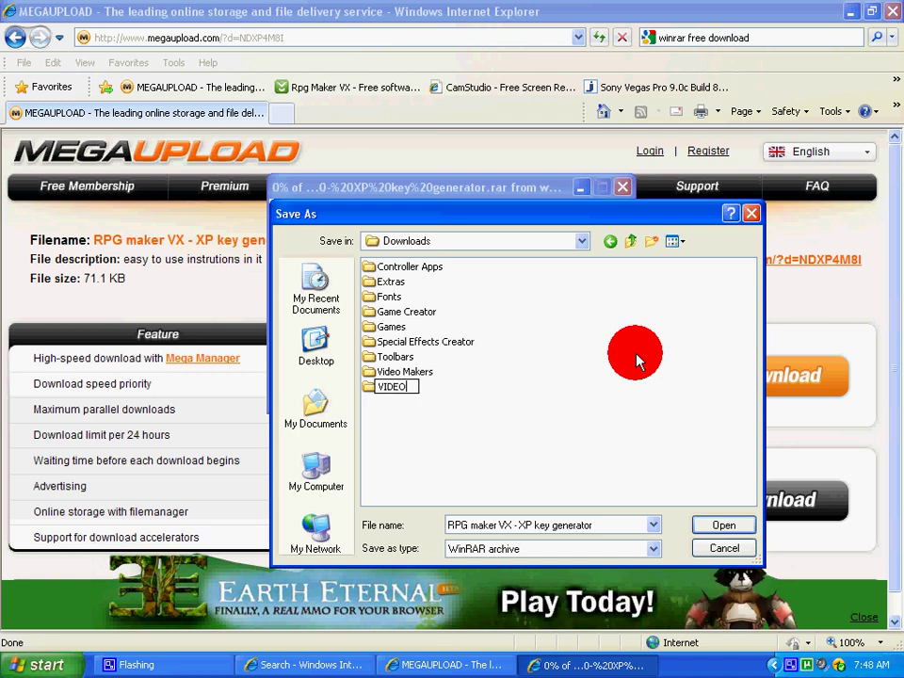
double_click(389, 389)
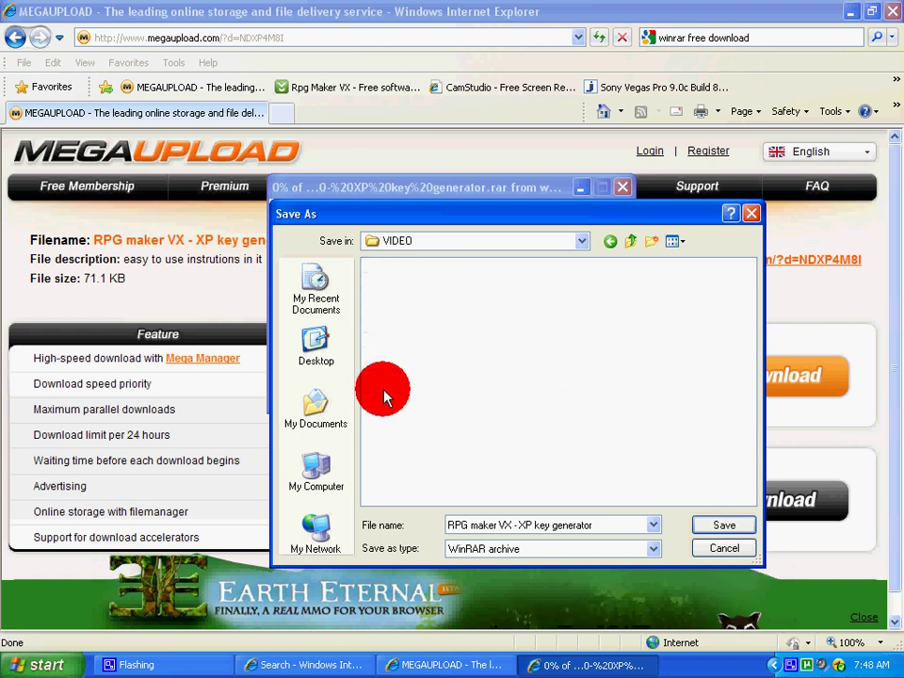
click(708, 526)
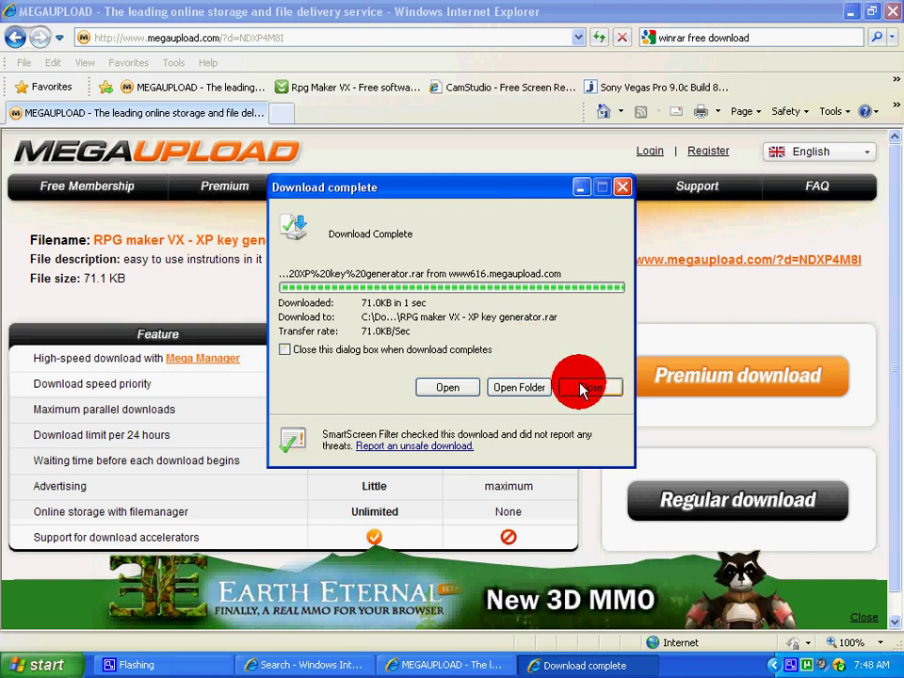
- Open the VIDEO folder containing the downloaded archive and look through the programs available for opening the file, including Program Files
click(521, 385)
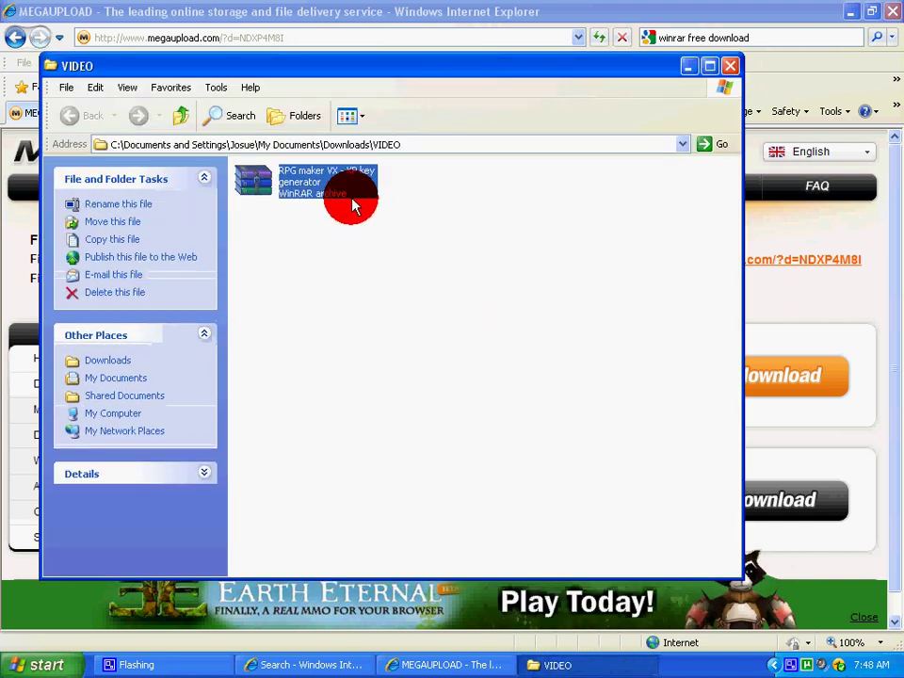
right_click(307, 179)
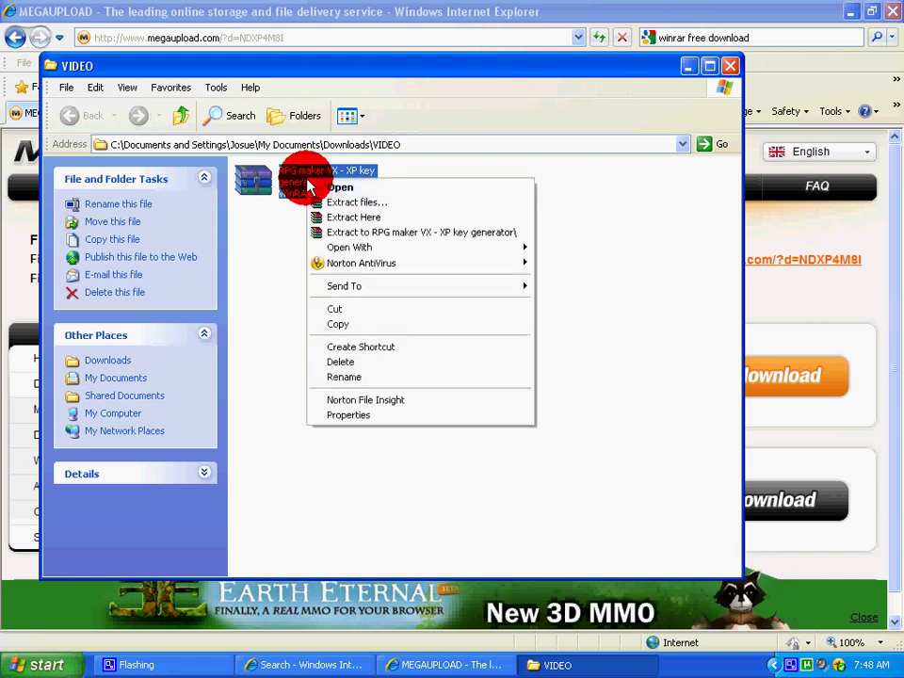
mouse_move(390, 253)
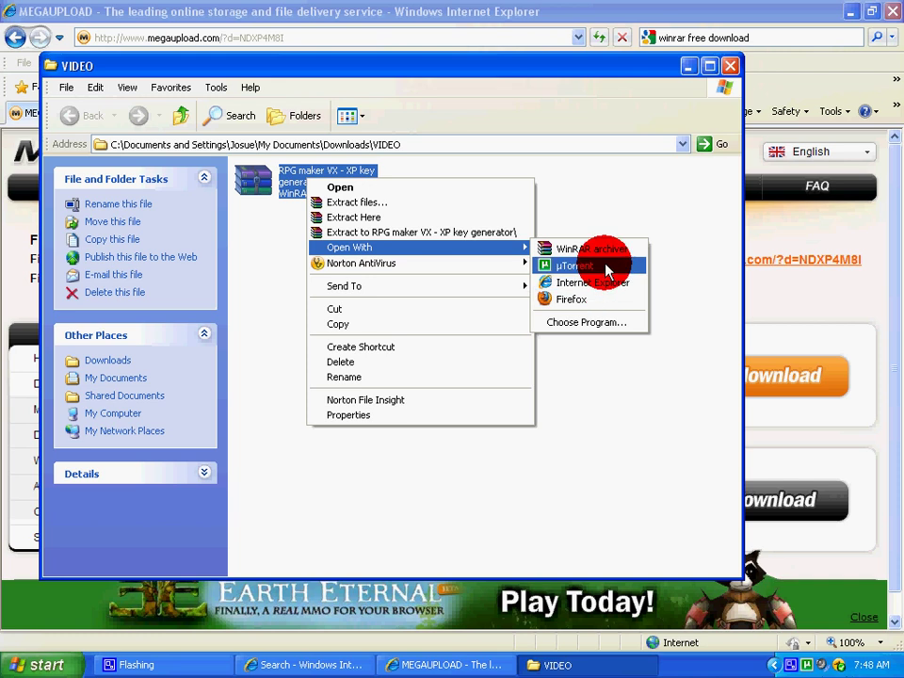
click(581, 322)
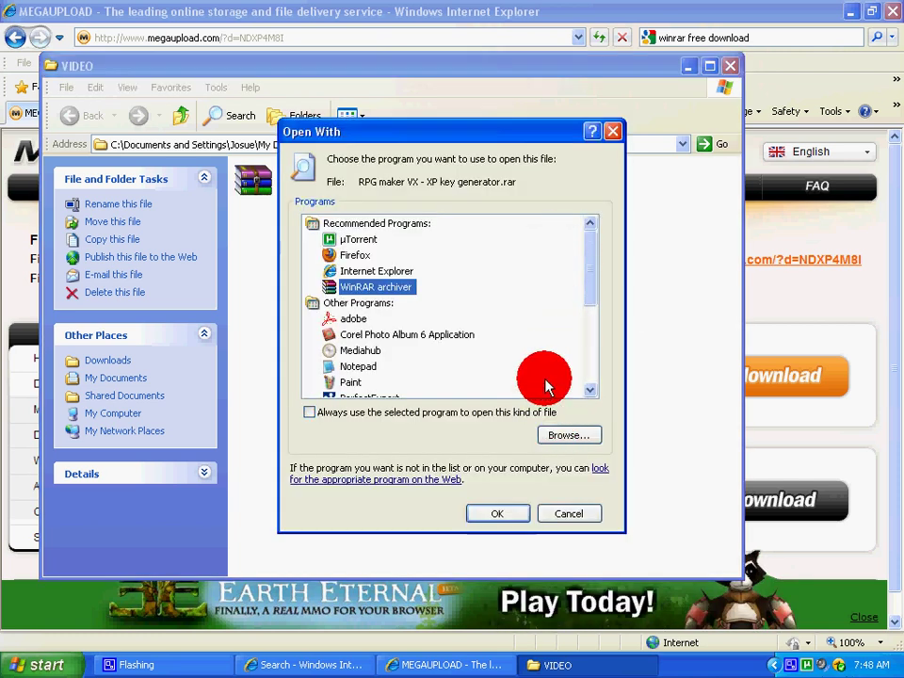
drag(588, 299, 590, 395)
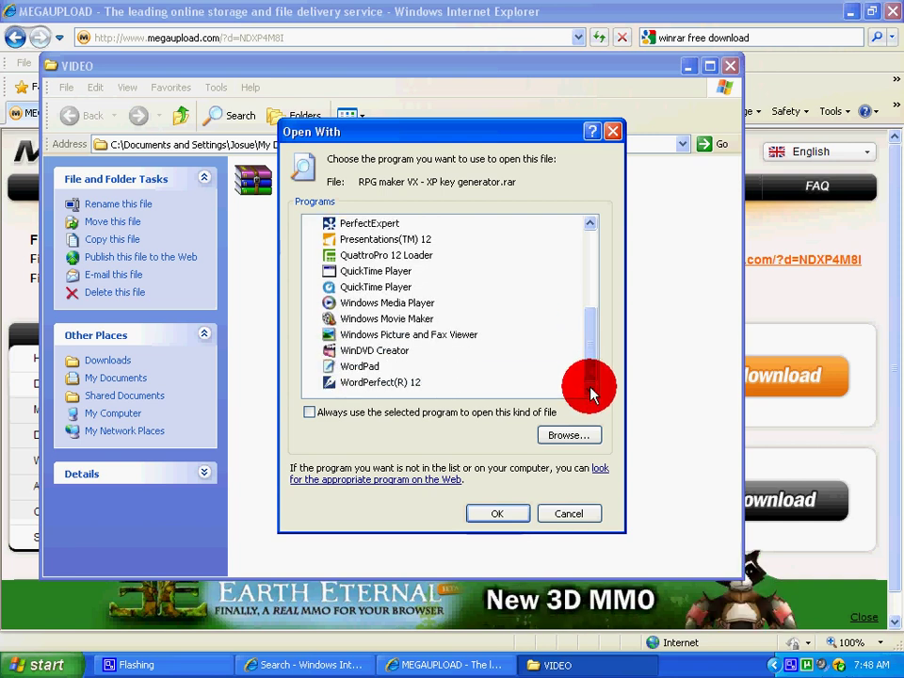
click(565, 435)
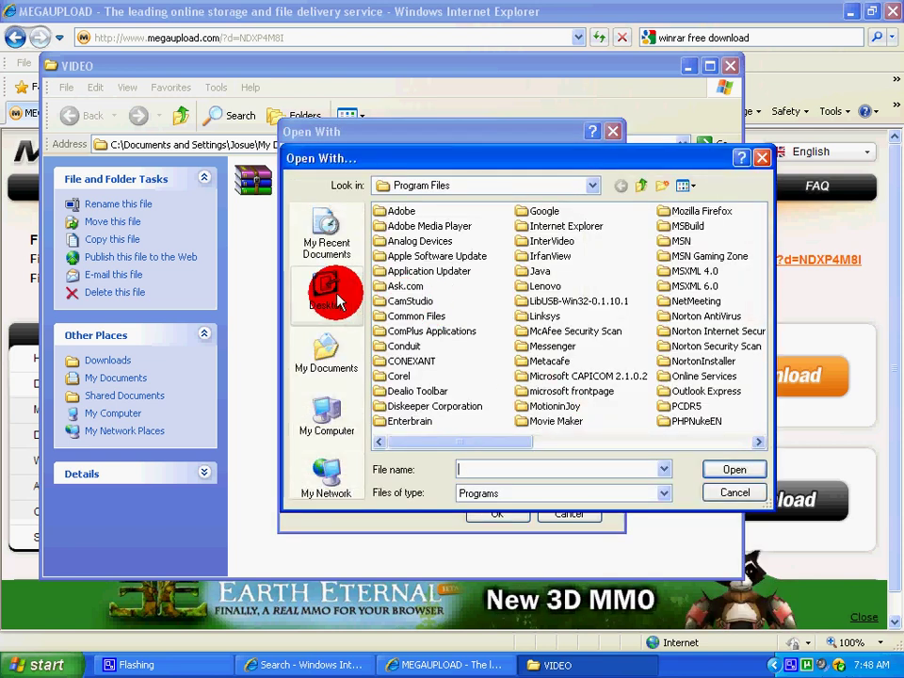
click(733, 488)
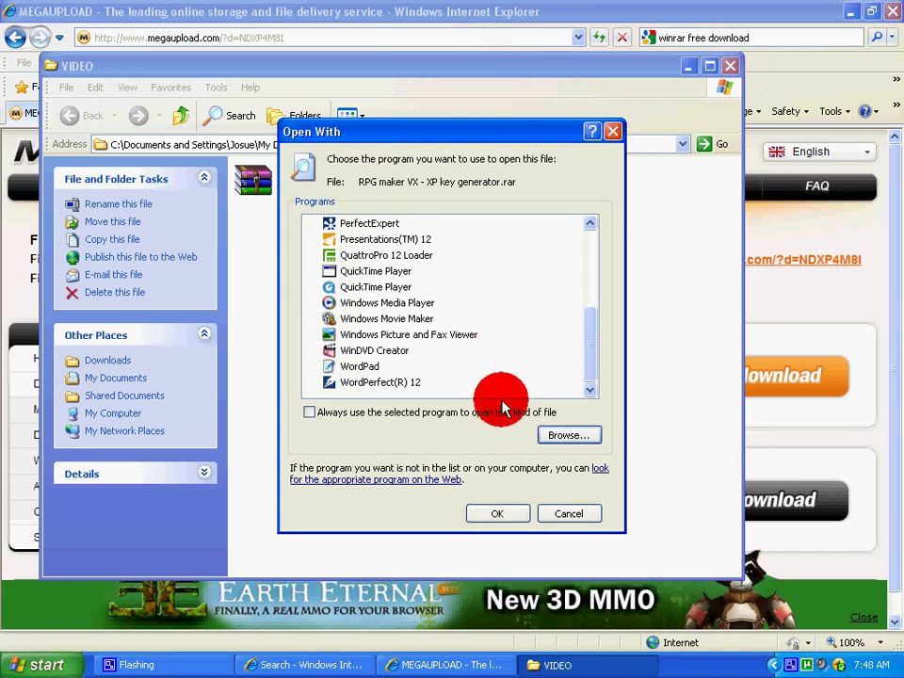
- Open the key generator archive with WinRAR archiver to view its contents, and close the archive window
scroll(500, 403, up, 5)
click(361, 285)
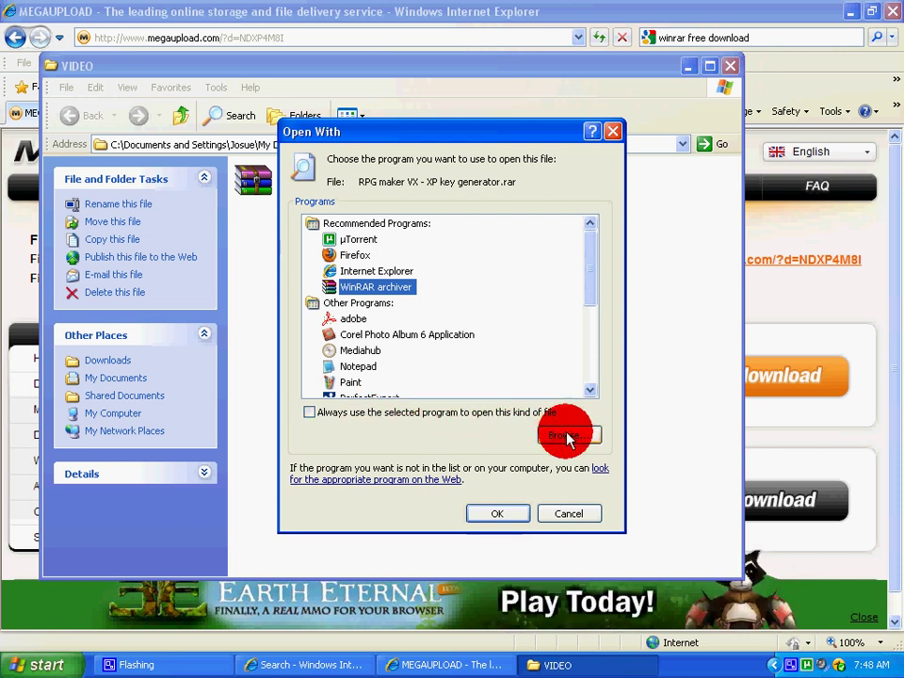
click(492, 416)
click(508, 517)
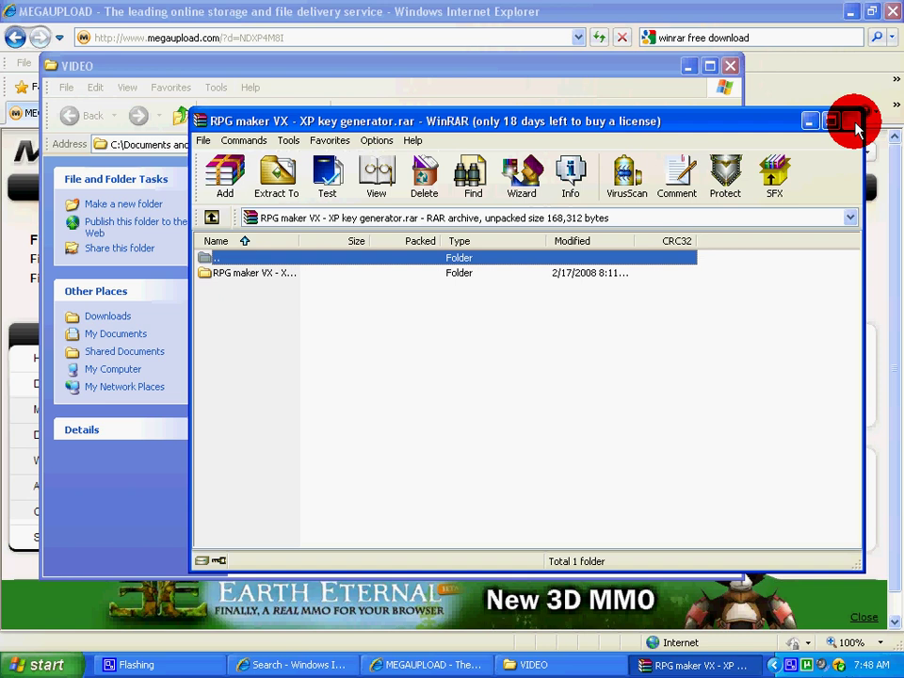
click(853, 121)
- Extract the RPG maker VX - XP key generator archive into the VIDEO folder, open the extracted folder and minimize its window
right_click(312, 174)
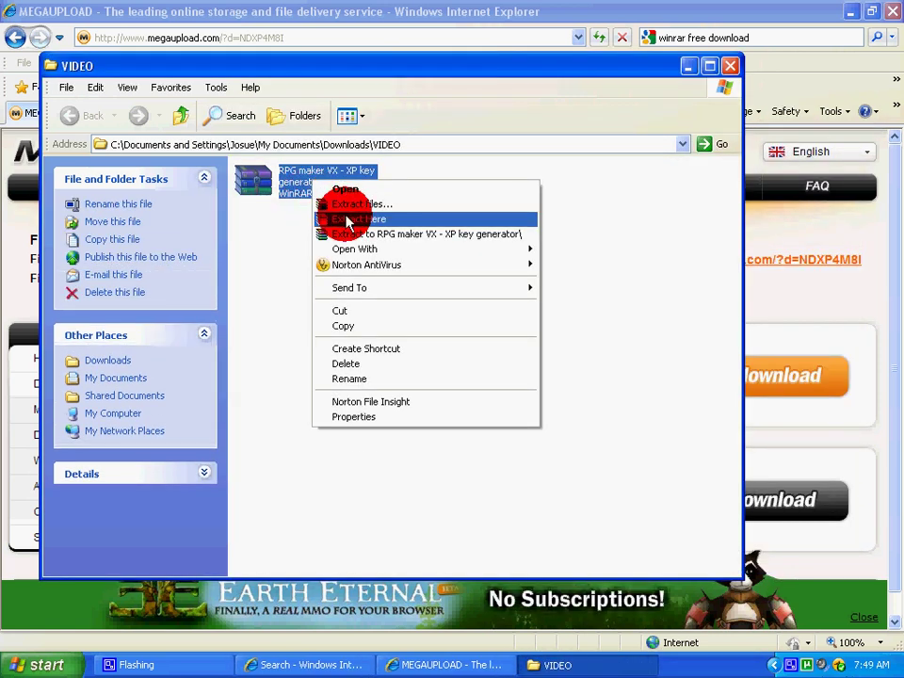
click(341, 219)
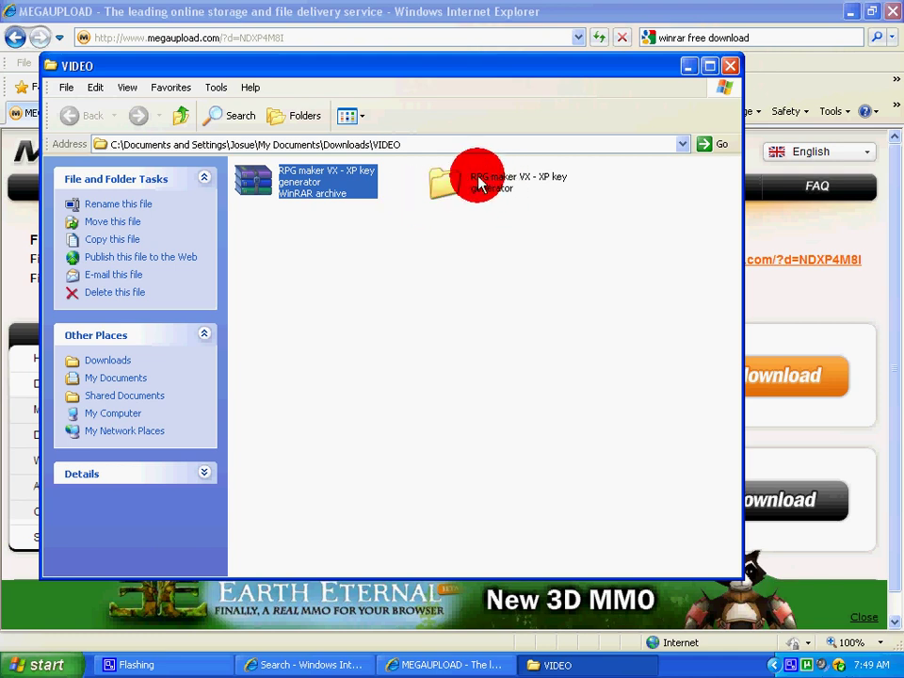
click(468, 194)
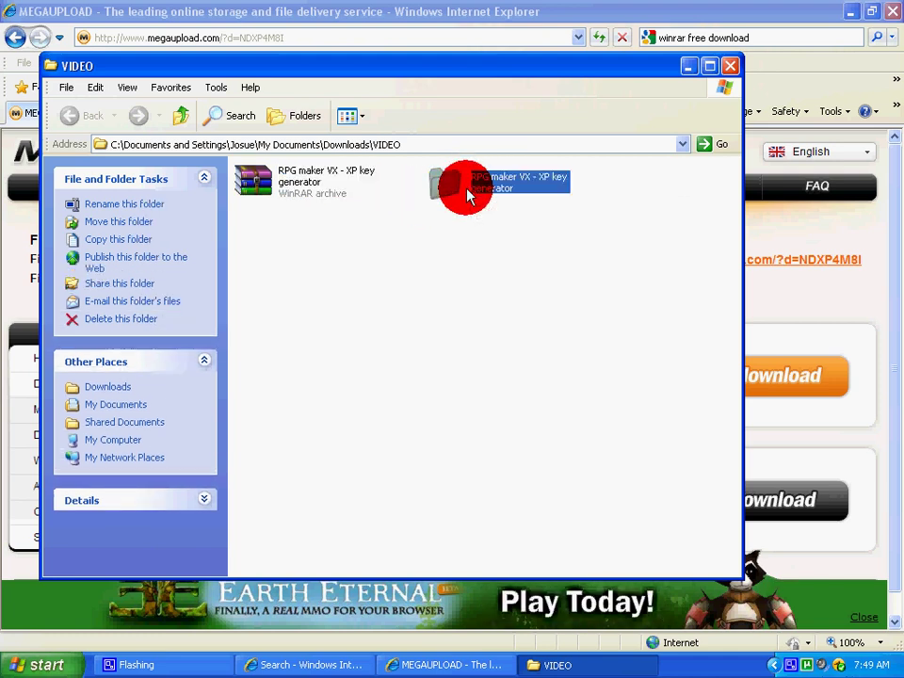
double_click(468, 194)
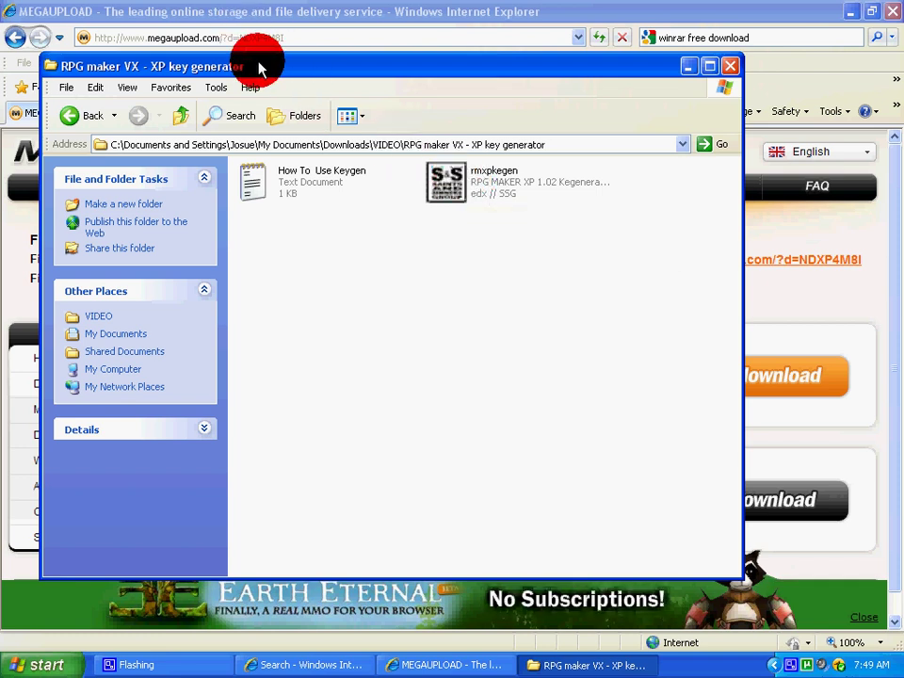
drag(258, 67, 152, 122)
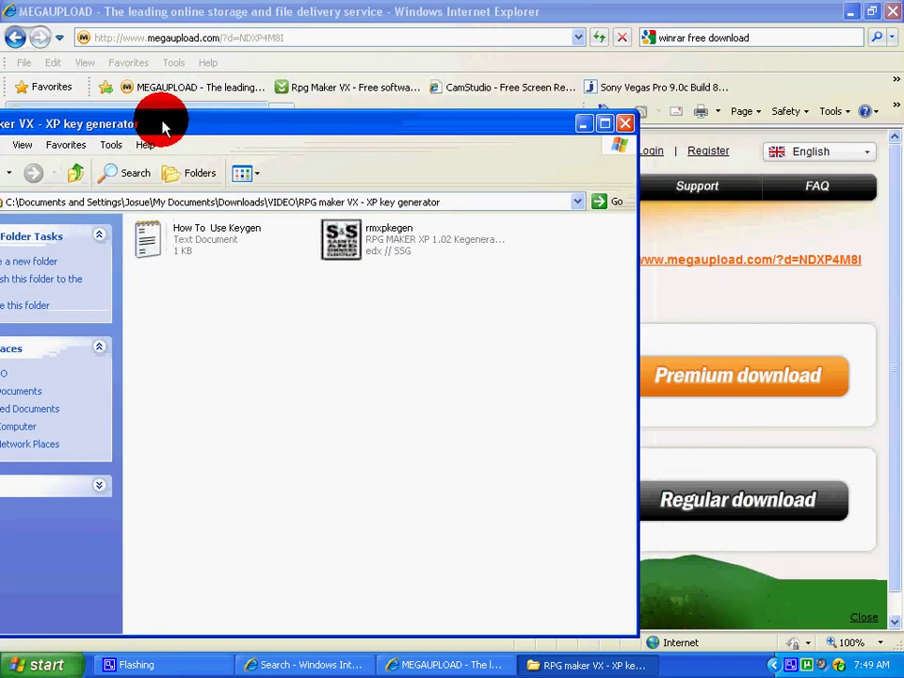
click(581, 125)
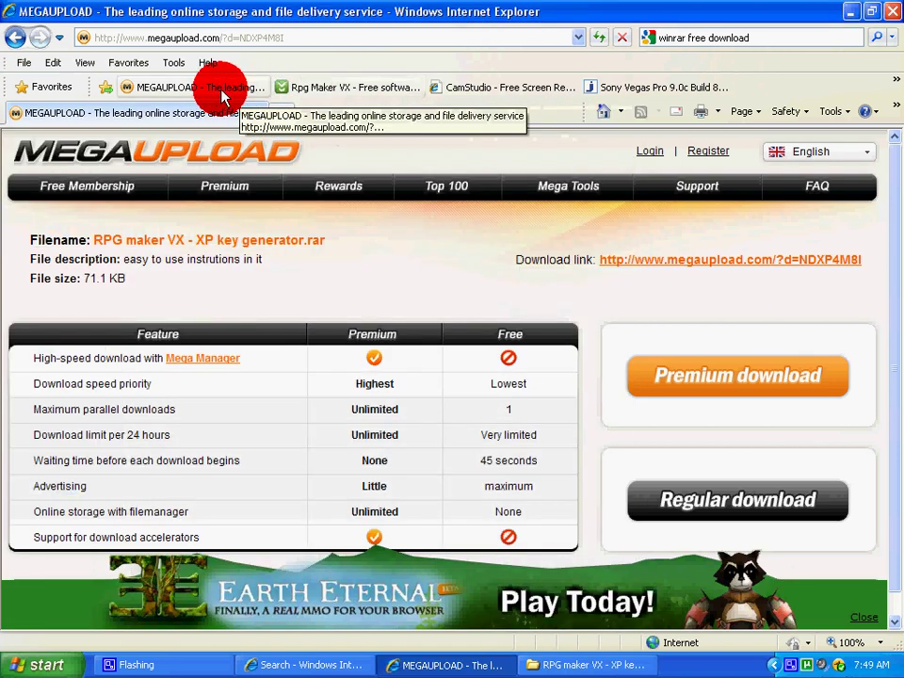
- Download Rpg Maker VX 1.02 from CNET Download.com, allow the blocked download and save RPGMakerVX1.02 in the VIDEO folder
click(319, 86)
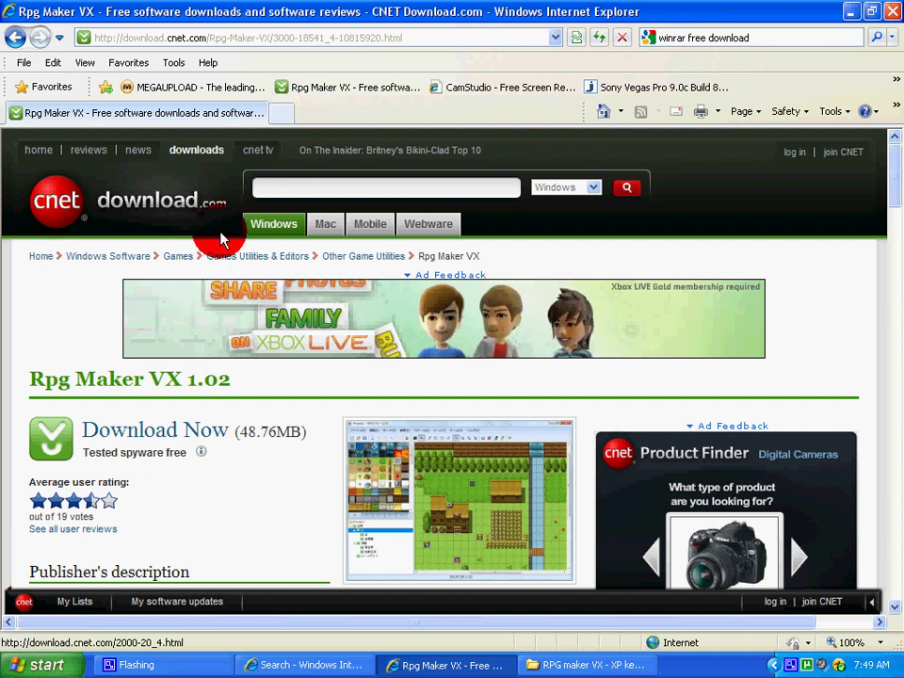
click(173, 443)
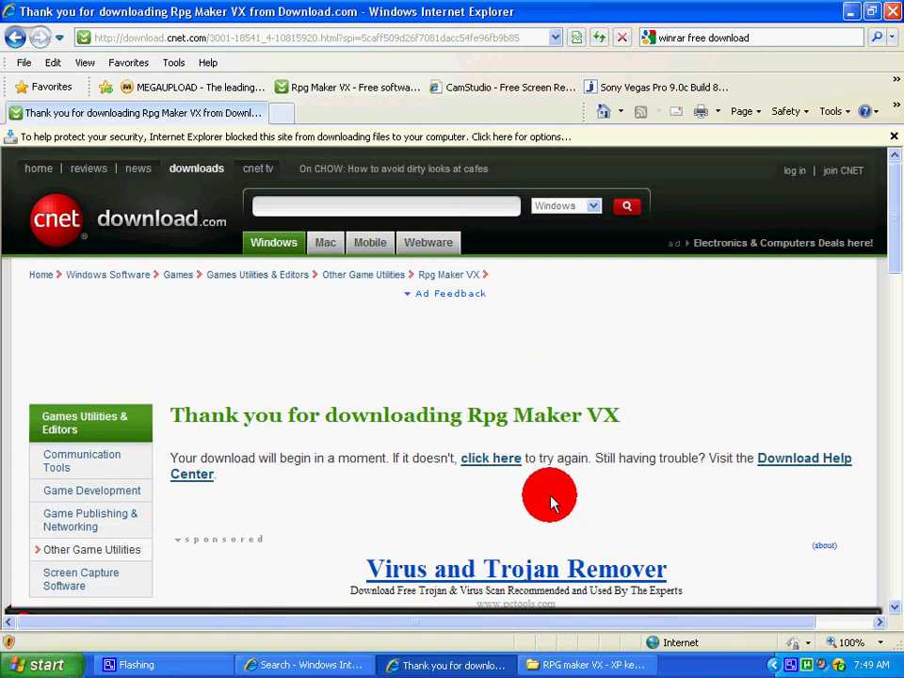
click(430, 137)
click(439, 142)
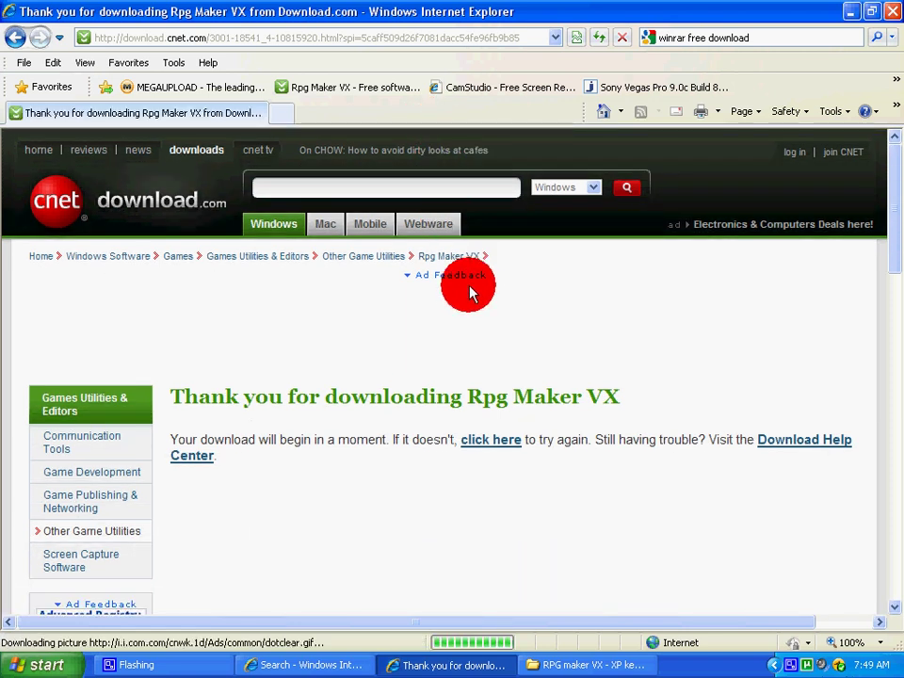
click(486, 346)
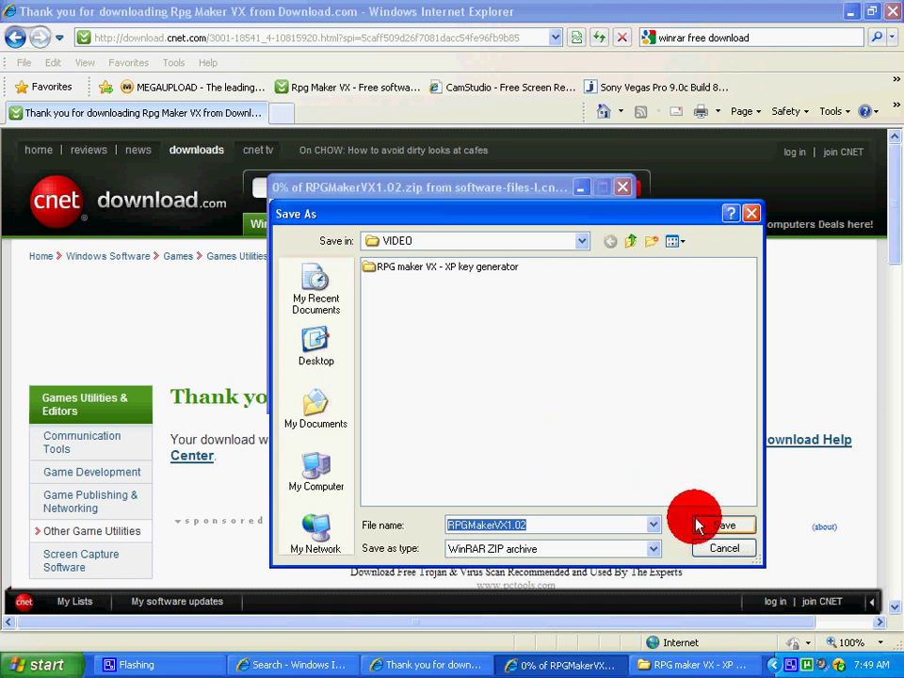
click(698, 525)
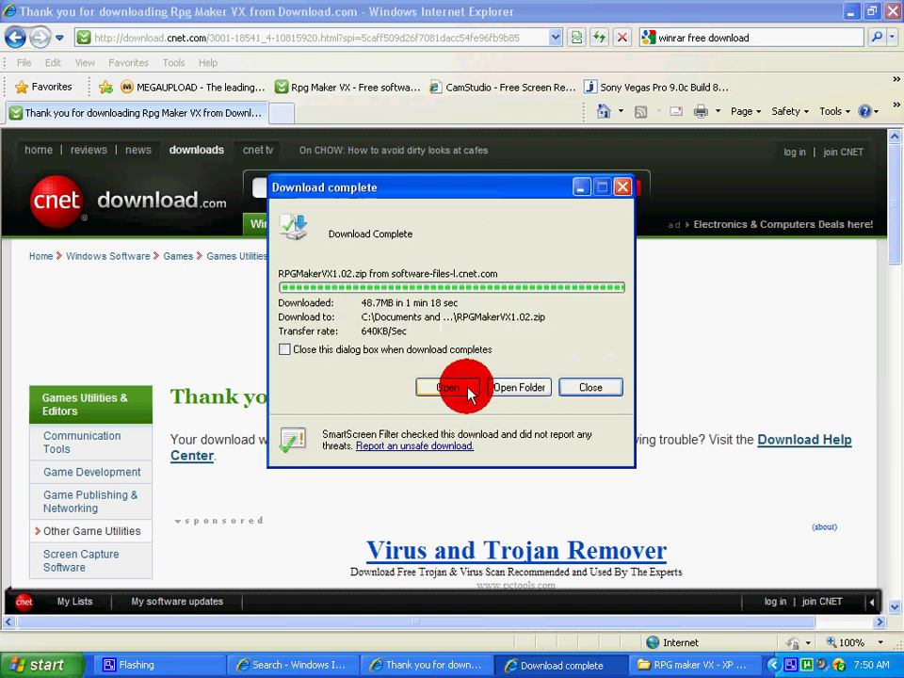
- Show the downloaded RPGMakerVX1.02 archive in its folder and extract it in place
click(542, 393)
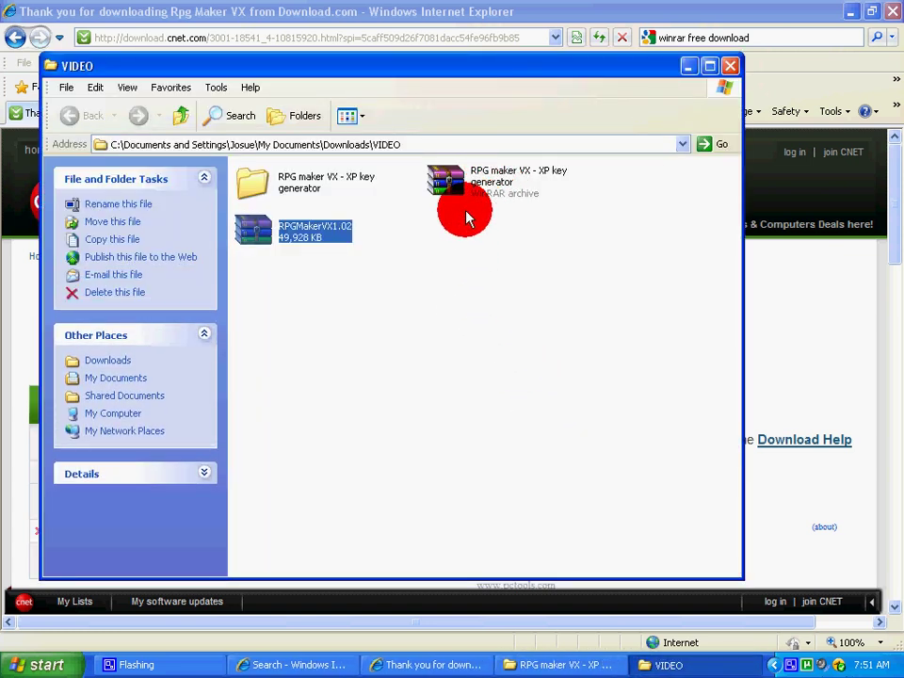
right_click(341, 235)
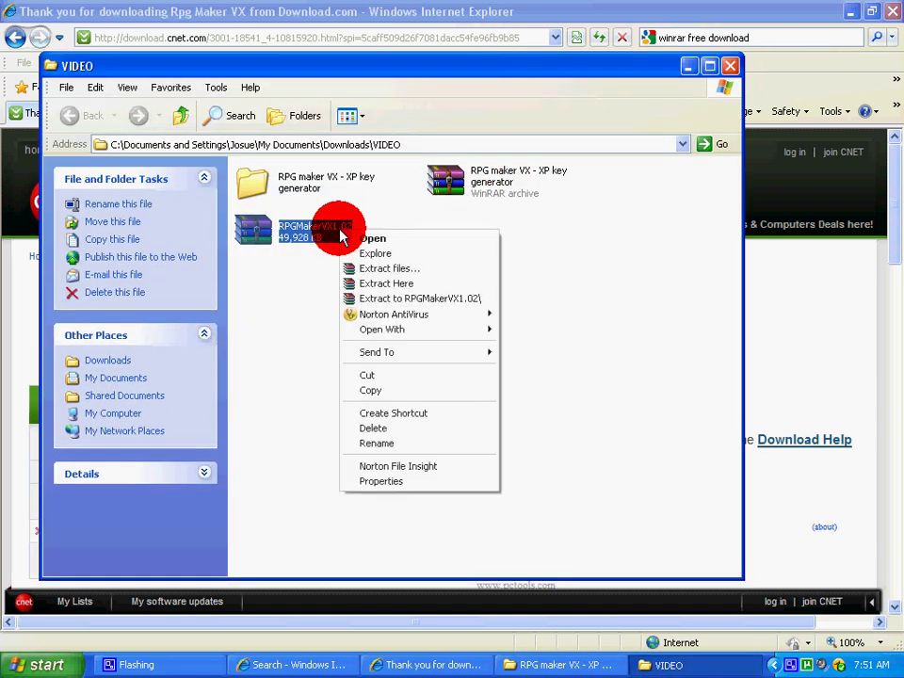
click(415, 285)
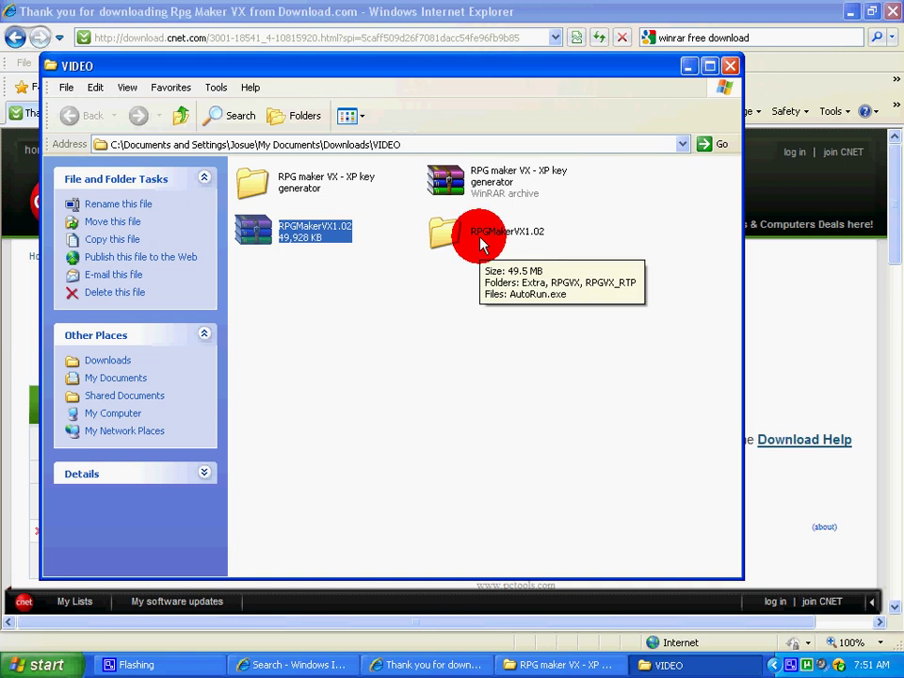
- Launch the RPG Maker VX installation through AutoRun in the extracted RPGMakerVX1.02 folder and exit the setup
double_click(480, 243)
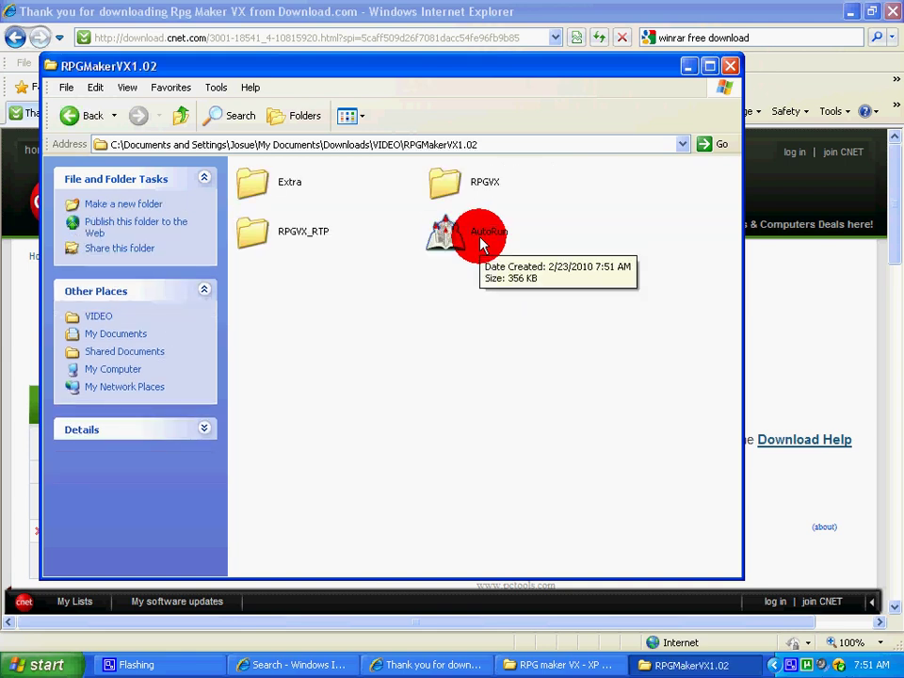
double_click(480, 243)
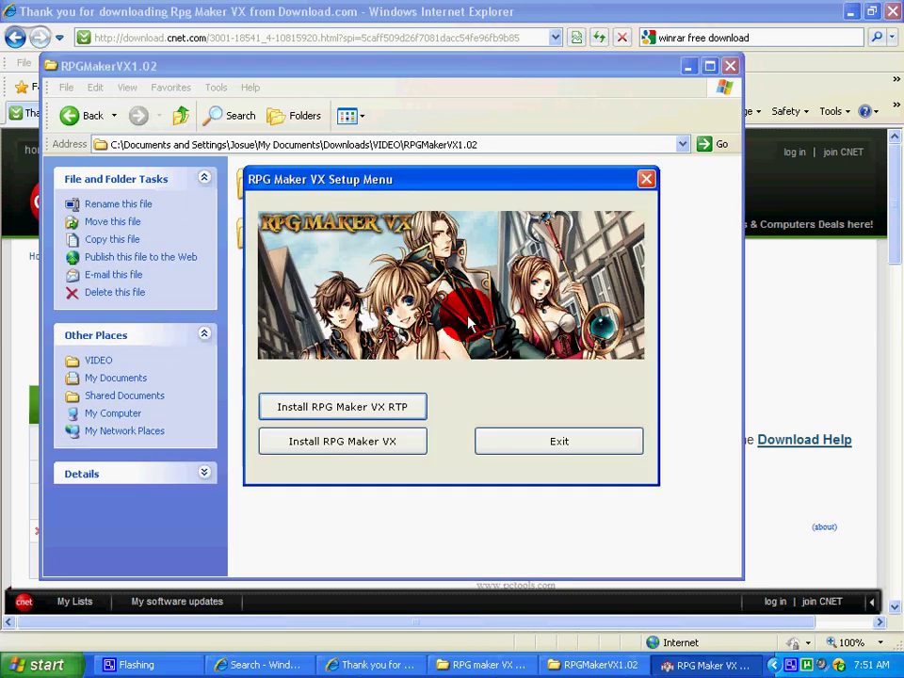
click(397, 453)
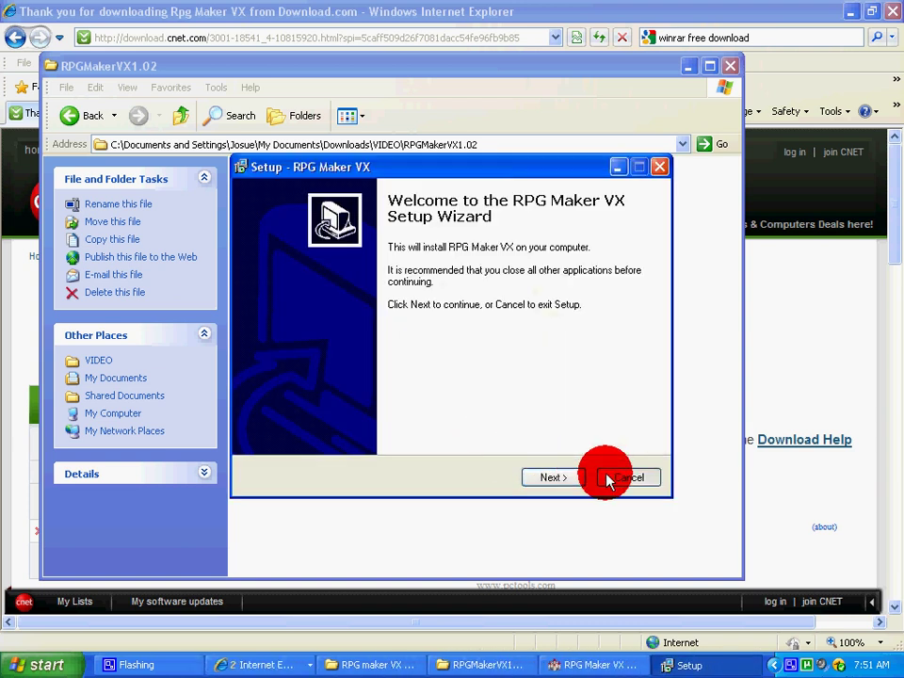
click(602, 476)
click(486, 403)
click(607, 477)
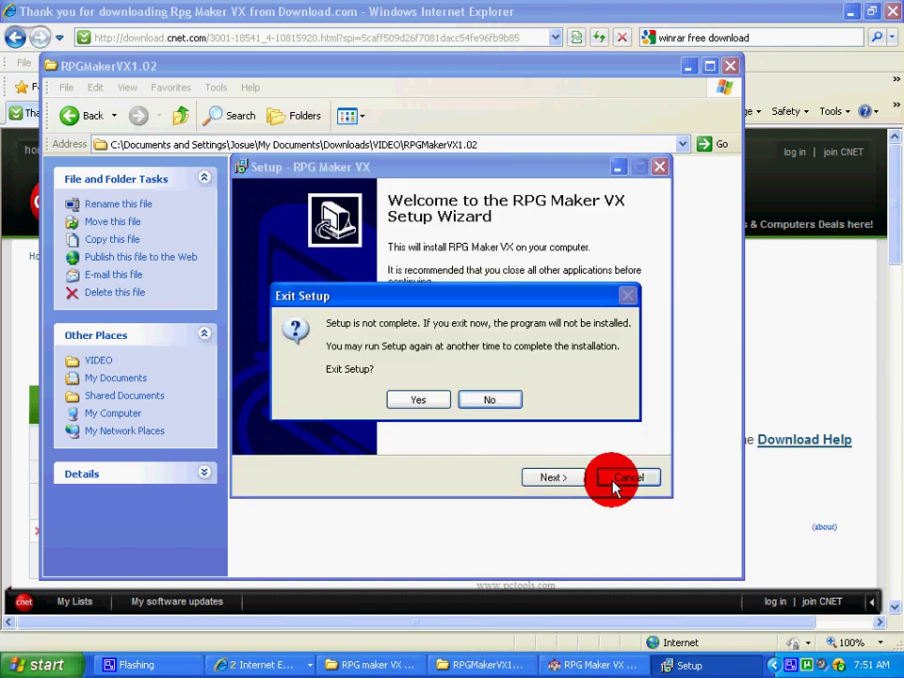
click(407, 403)
click(494, 441)
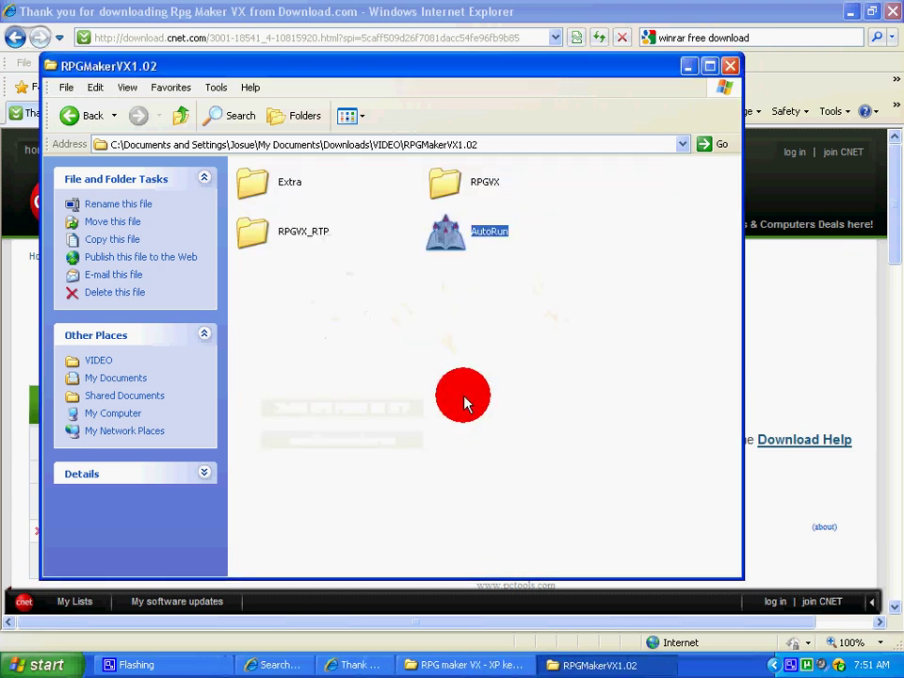
- Return to the VIDEO folder and open the How To Use Keygen text document in the RPG maker VX - XP key generator folder
click(337, 187)
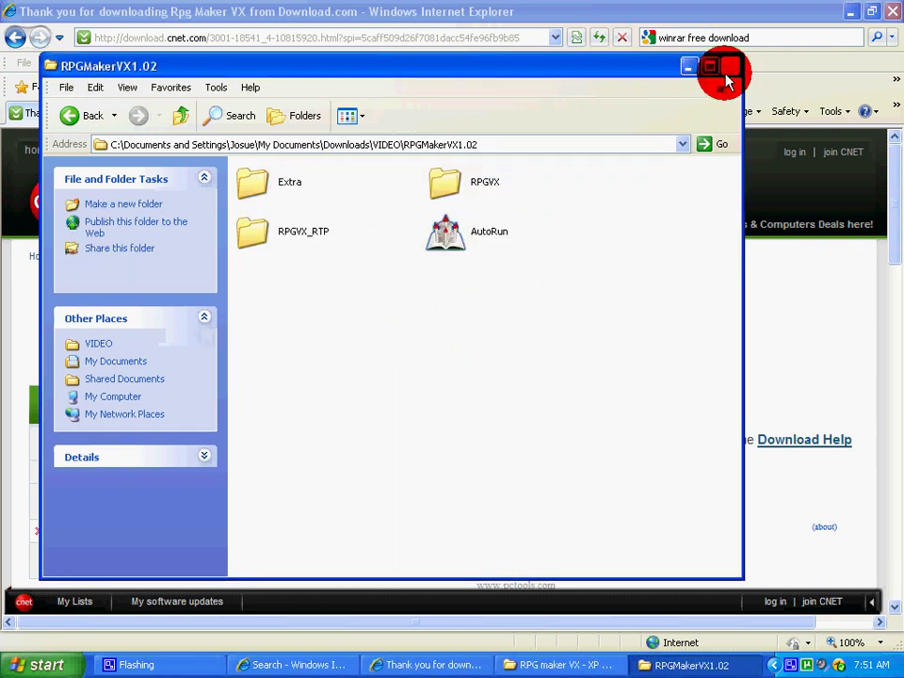
click(118, 122)
double_click(316, 192)
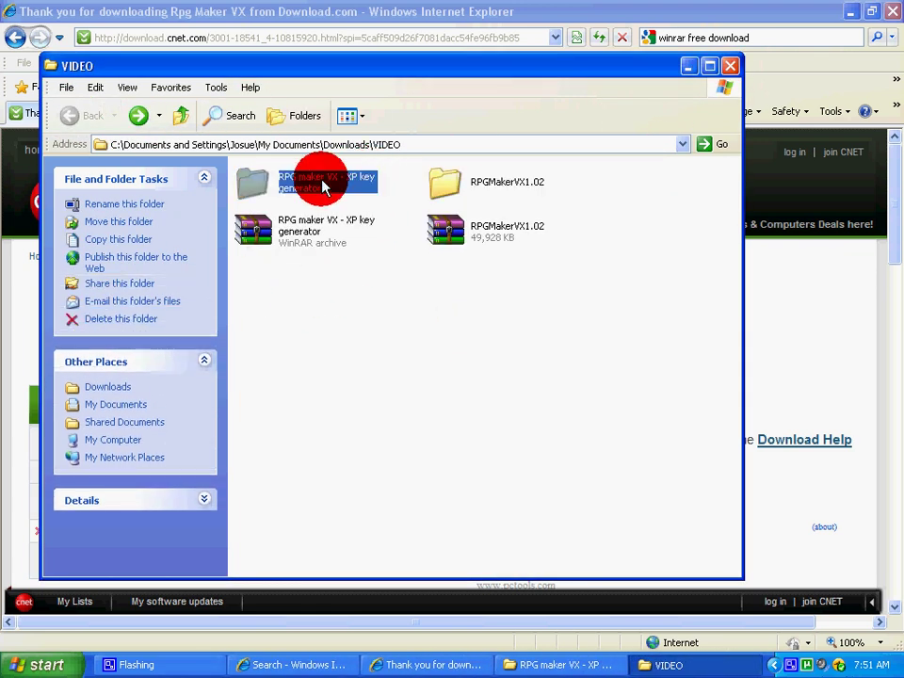
double_click(302, 192)
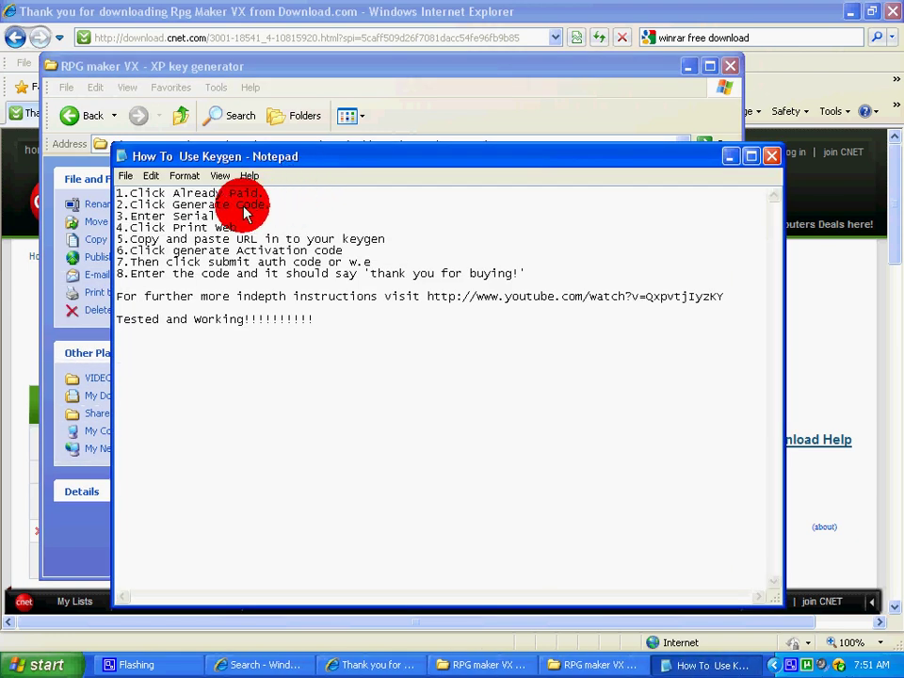
- Read through the numbered instructions in the How To Use Keygen document, highlighting the first lines, and close it
drag(160, 193, 286, 239)
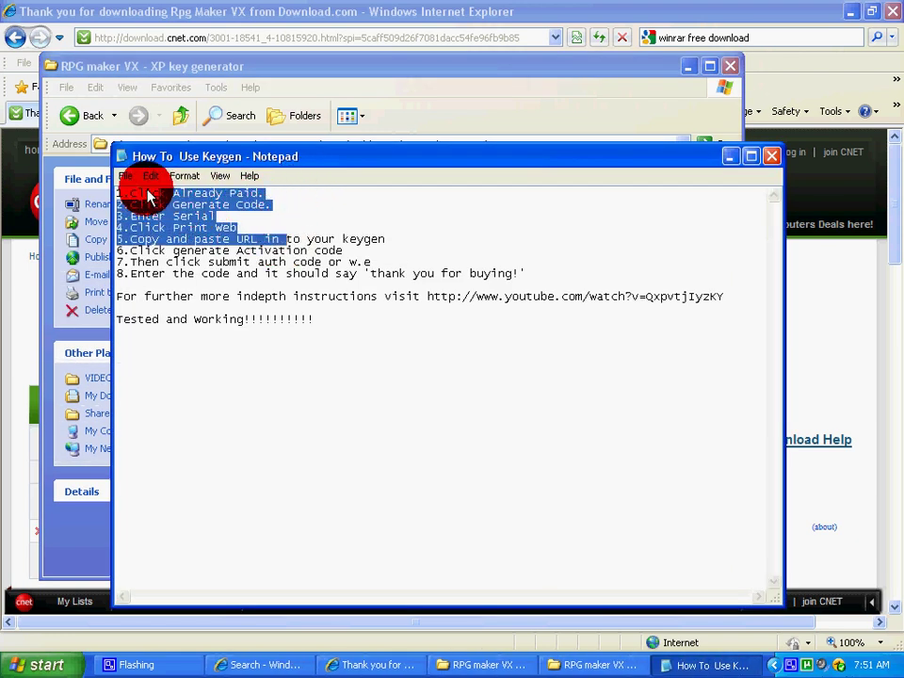
drag(131, 194, 266, 196)
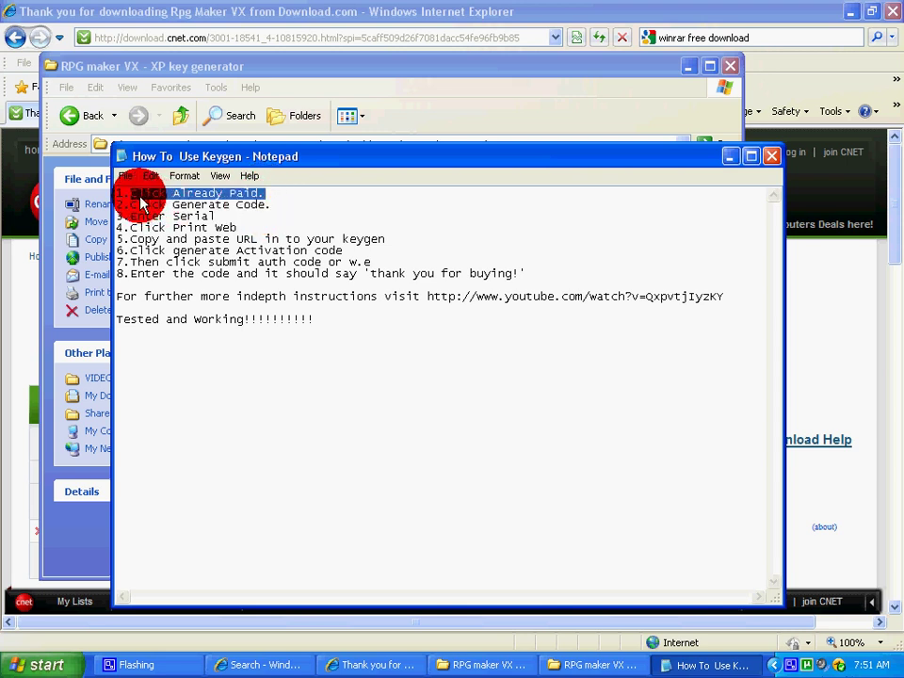
drag(126, 194, 254, 193)
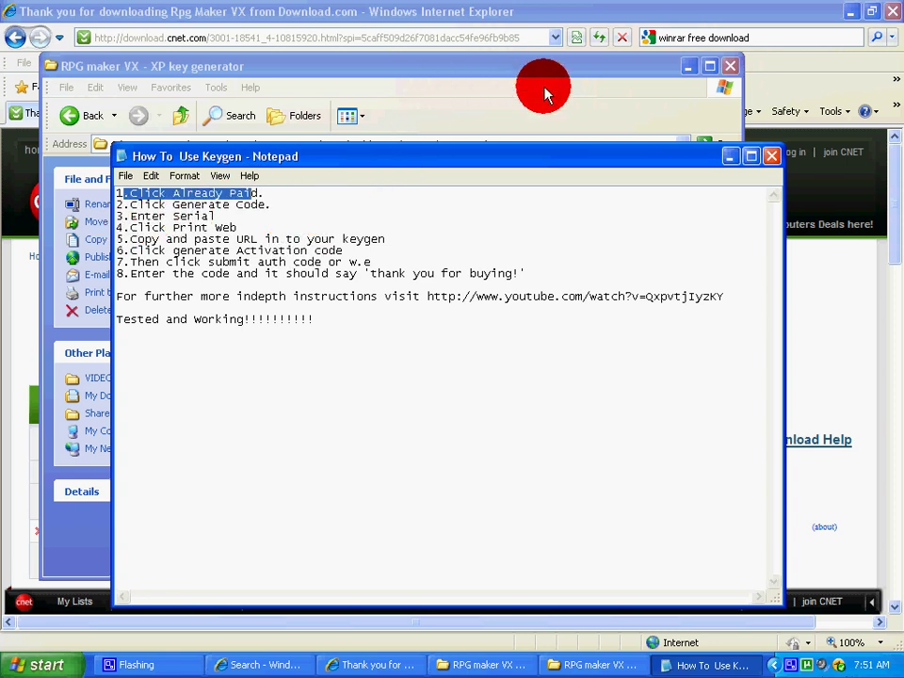
drag(140, 205, 282, 206)
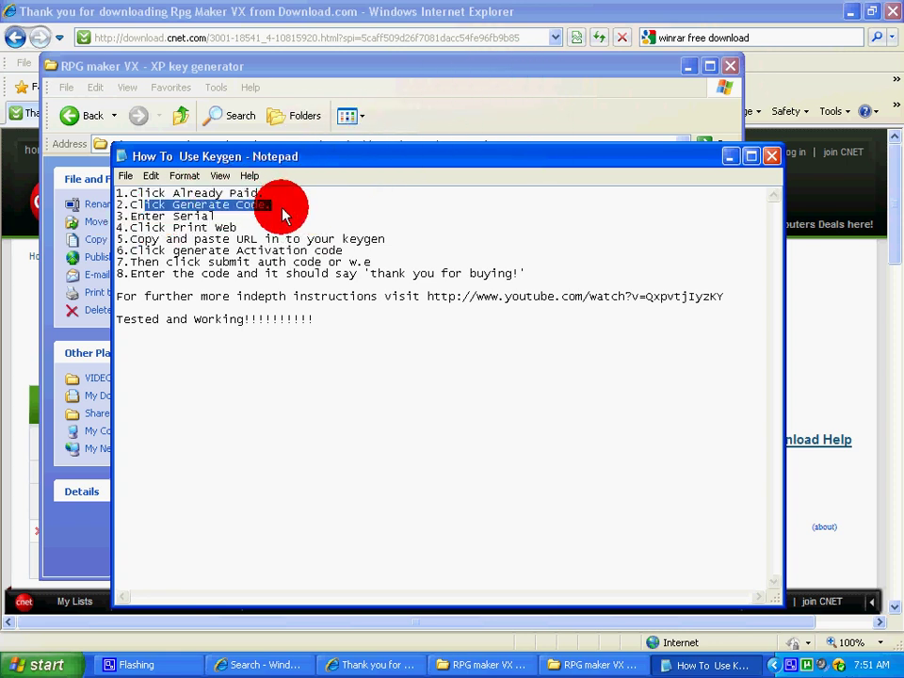
right_click(166, 233)
click(428, 243)
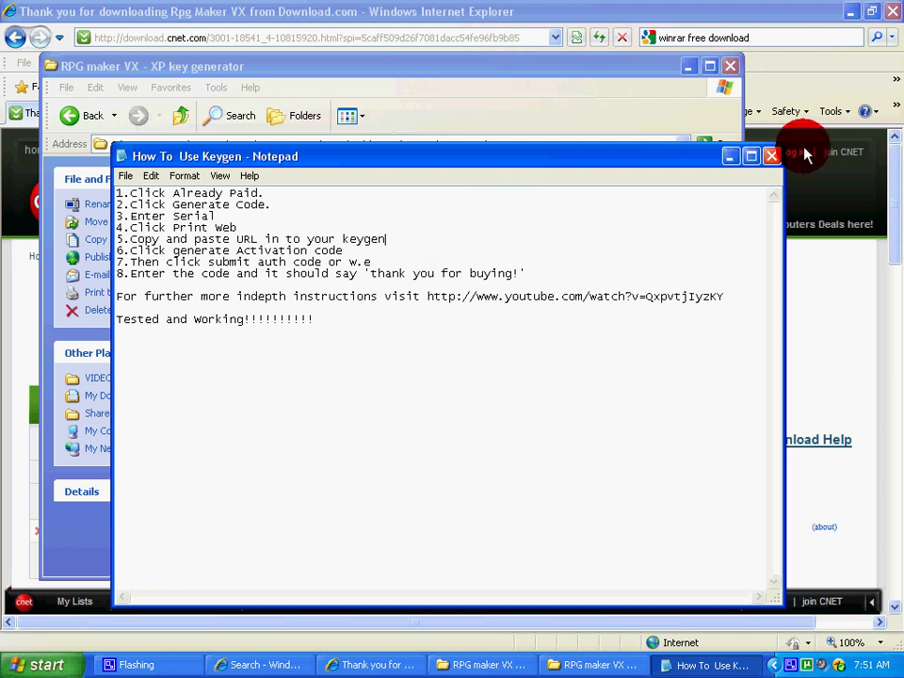
click(769, 158)
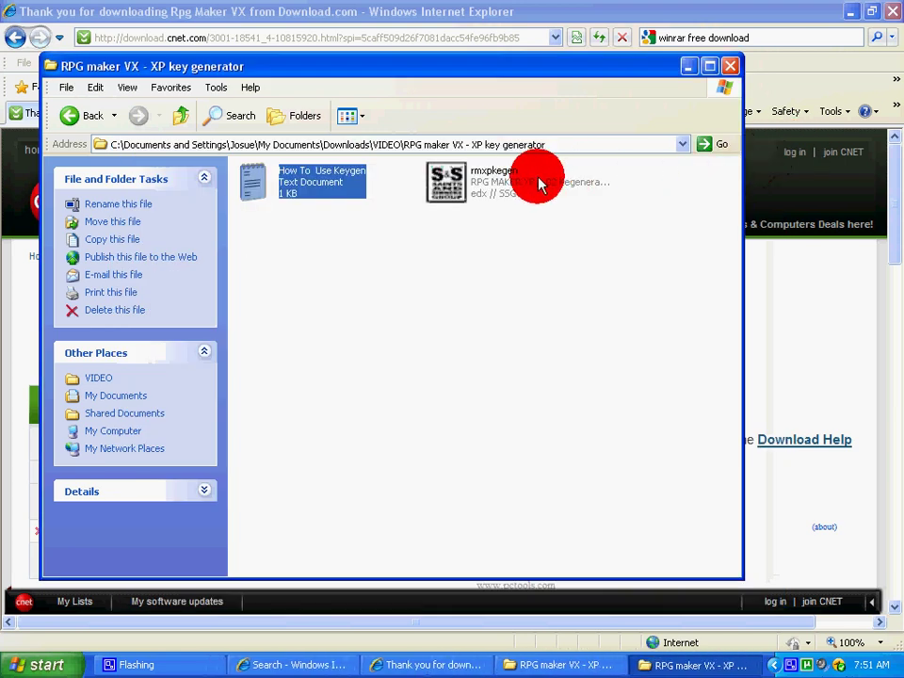
- Open rmxpkegen to look at its window and exit it, briefly reopen the How To Use Keygen document, and close the folder
click(483, 185)
double_click(483, 185)
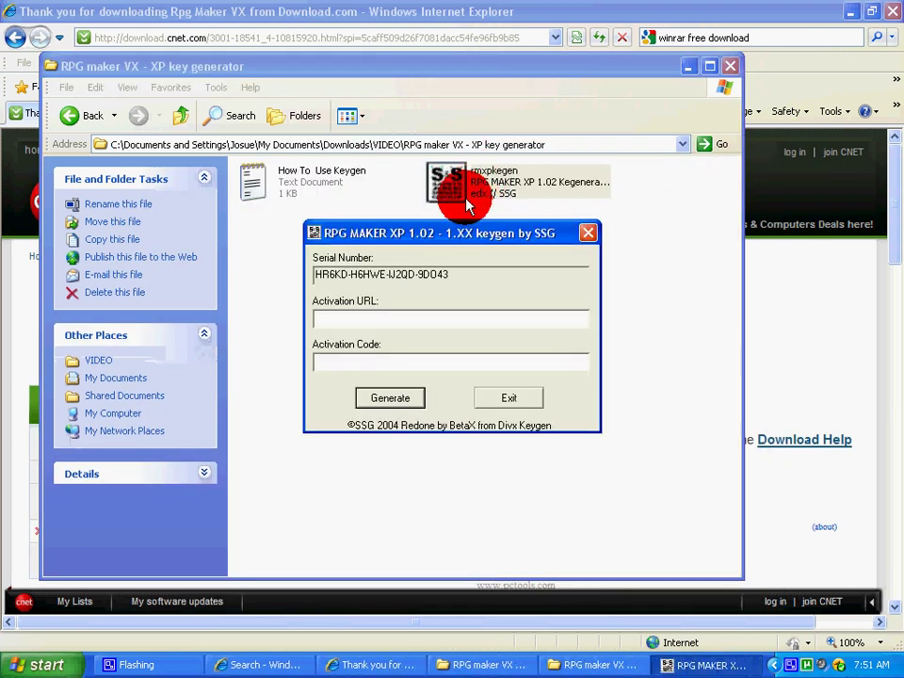
click(403, 400)
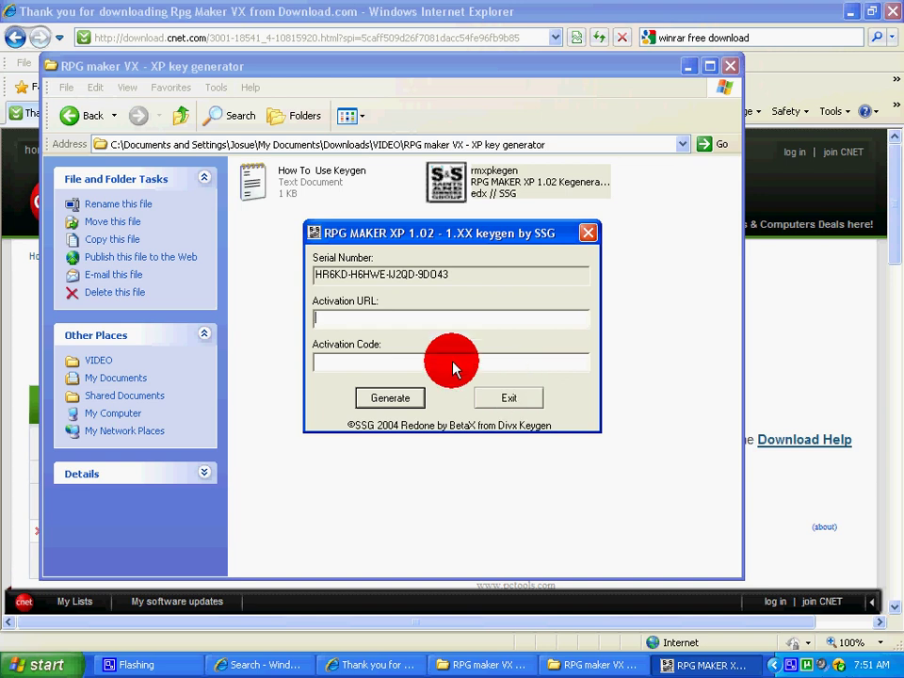
click(509, 398)
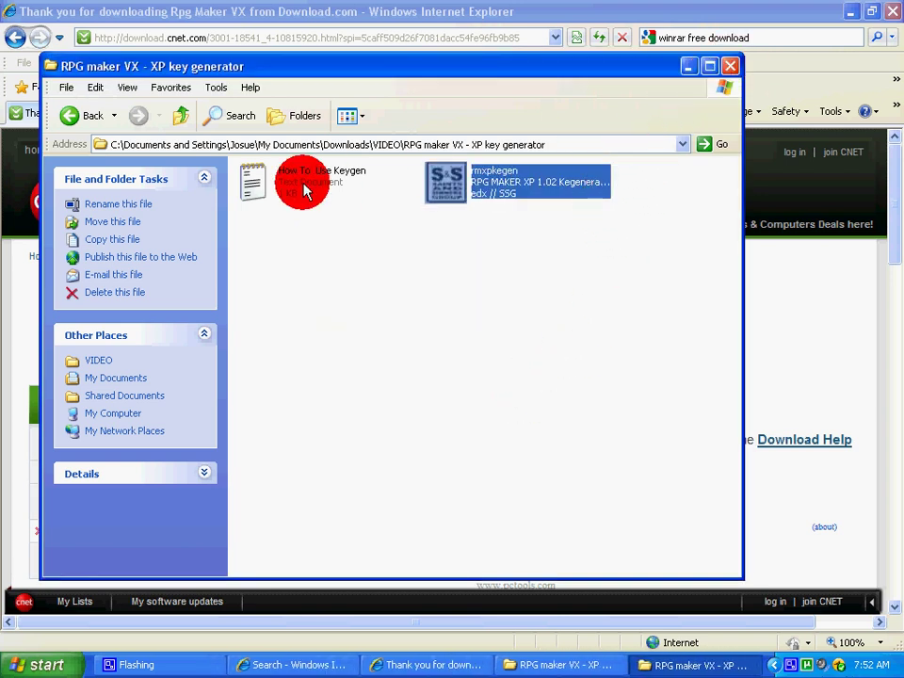
double_click(302, 188)
click(772, 160)
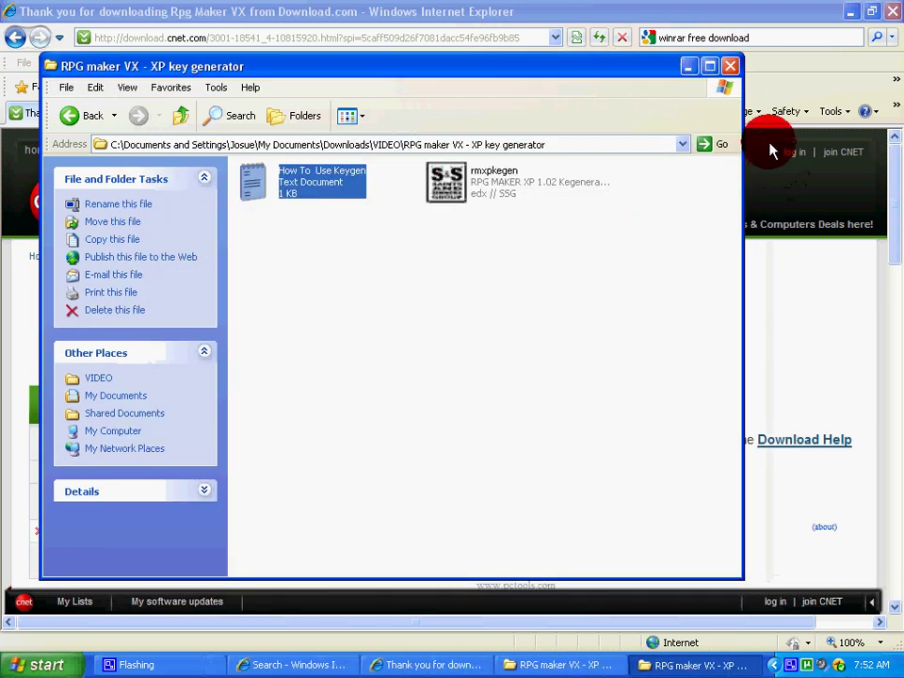
click(735, 67)
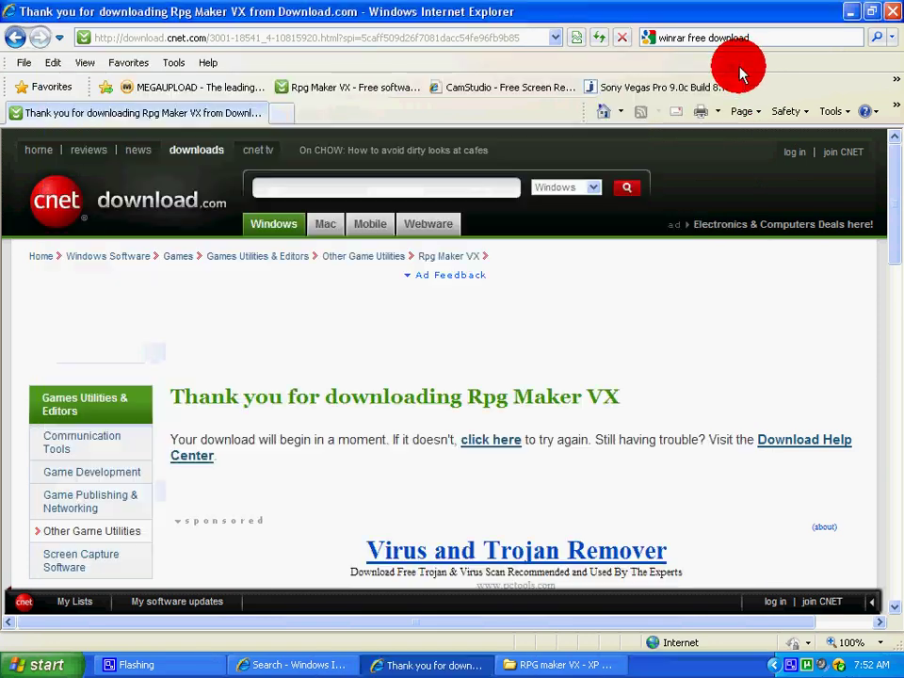
- Minimize the browser, launch RPG Maker VX and look over MAP001 of the Final Salvation project
click(855, 11)
click(42, 665)
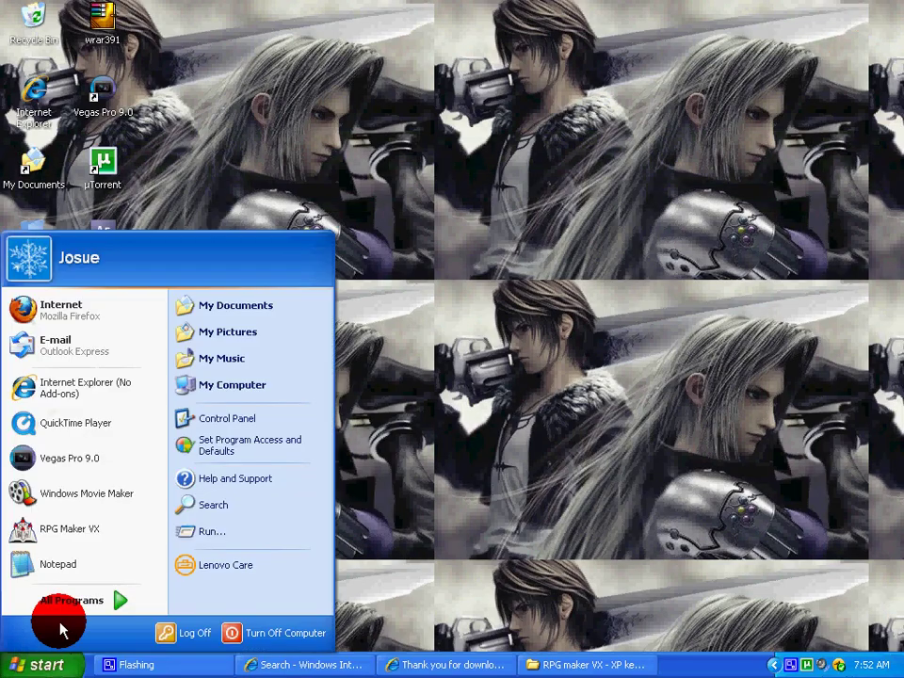
click(121, 538)
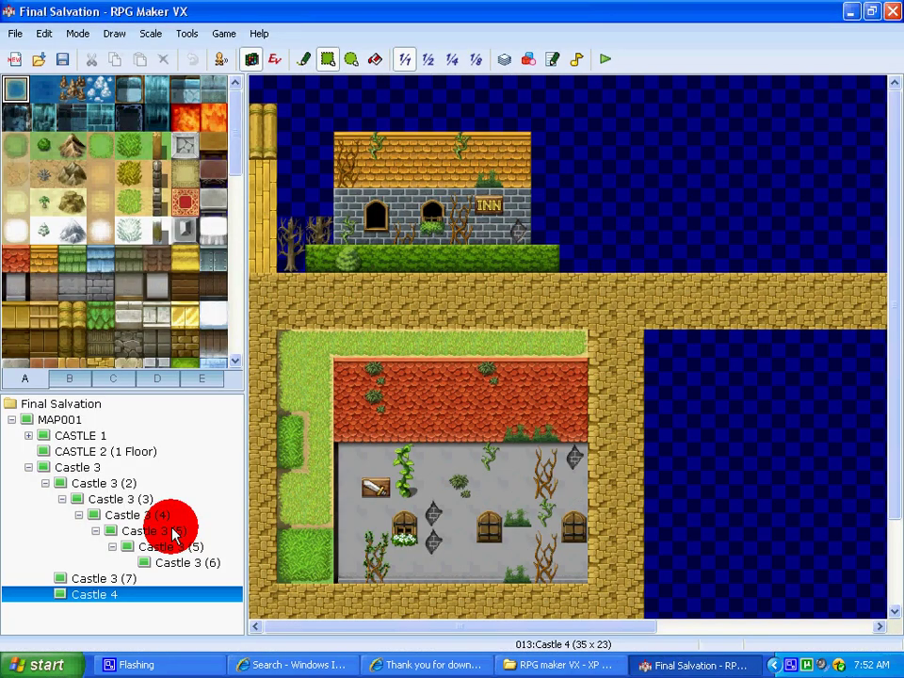
click(44, 419)
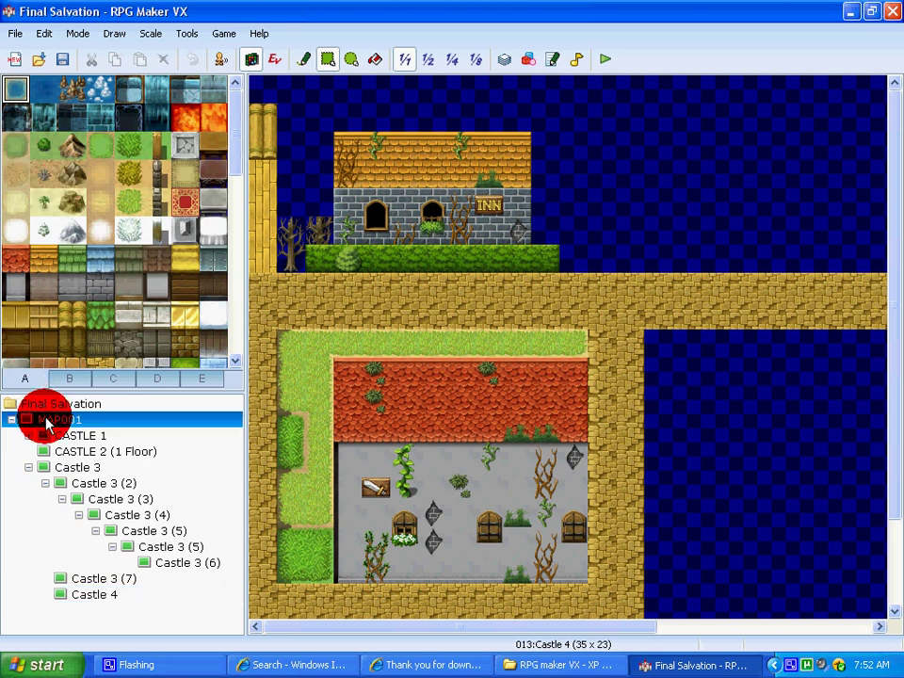
scroll(297, 381, up, 5)
scroll(353, 367, up, 15)
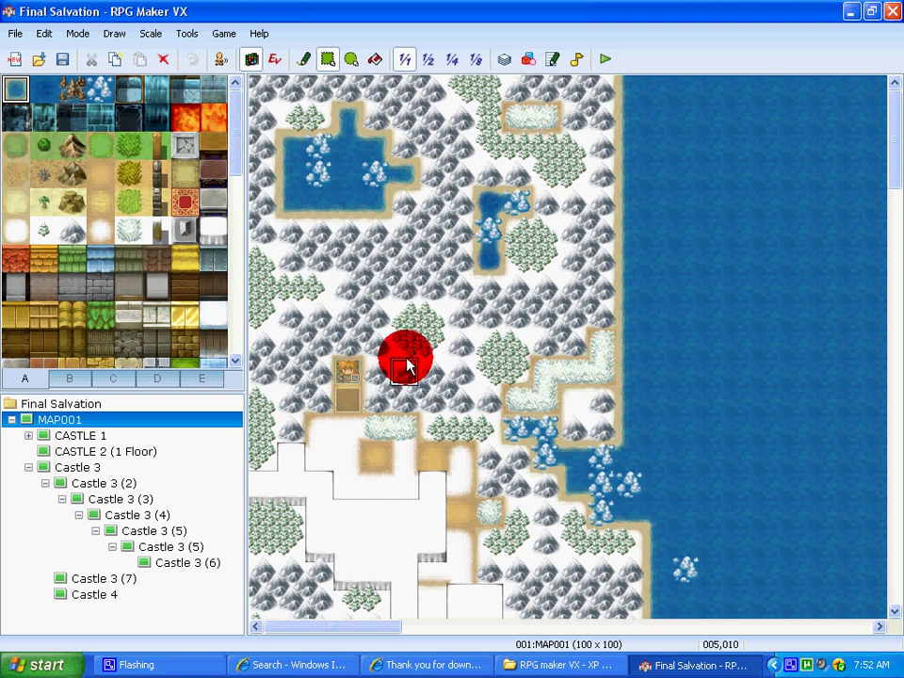
scroll(407, 363, down, 4)
scroll(404, 360, down, 3)
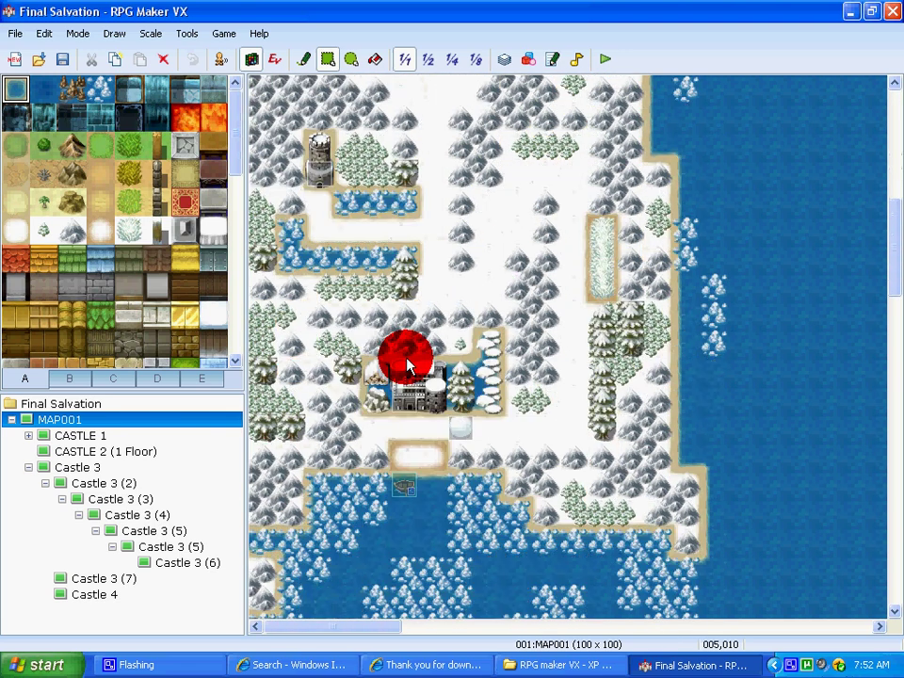
- View the project's castle maps one by one from CASTLE 1 through Castle 4, and close RPG Maker VX
click(66, 436)
click(73, 452)
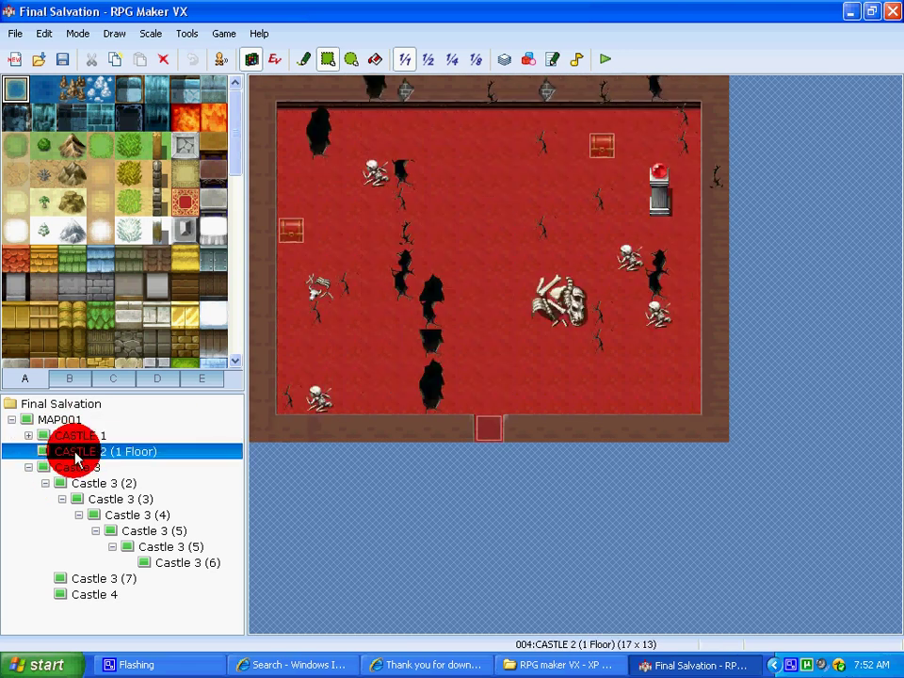
click(82, 468)
click(106, 499)
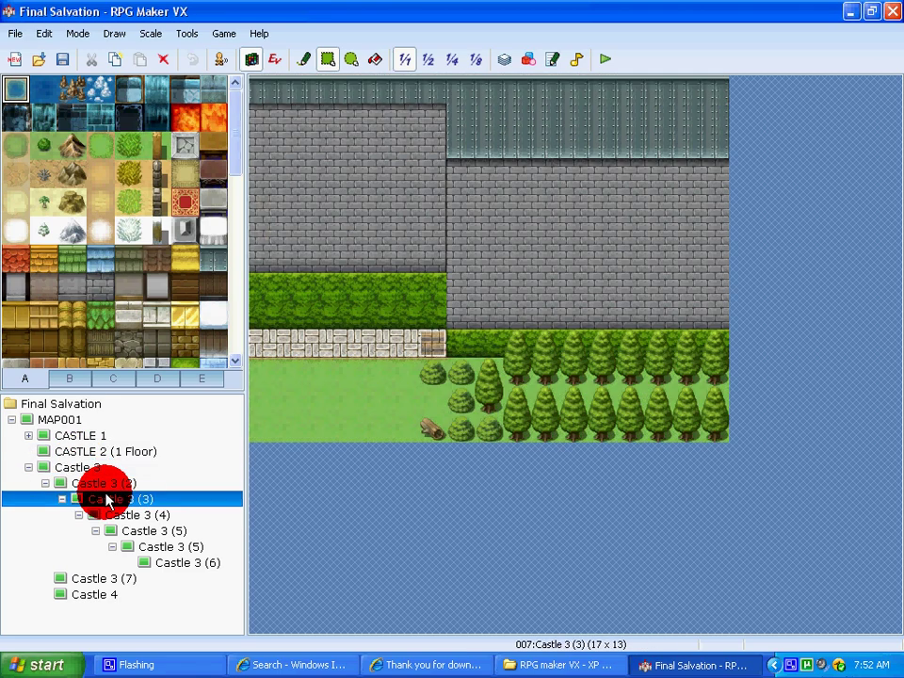
click(99, 485)
click(114, 516)
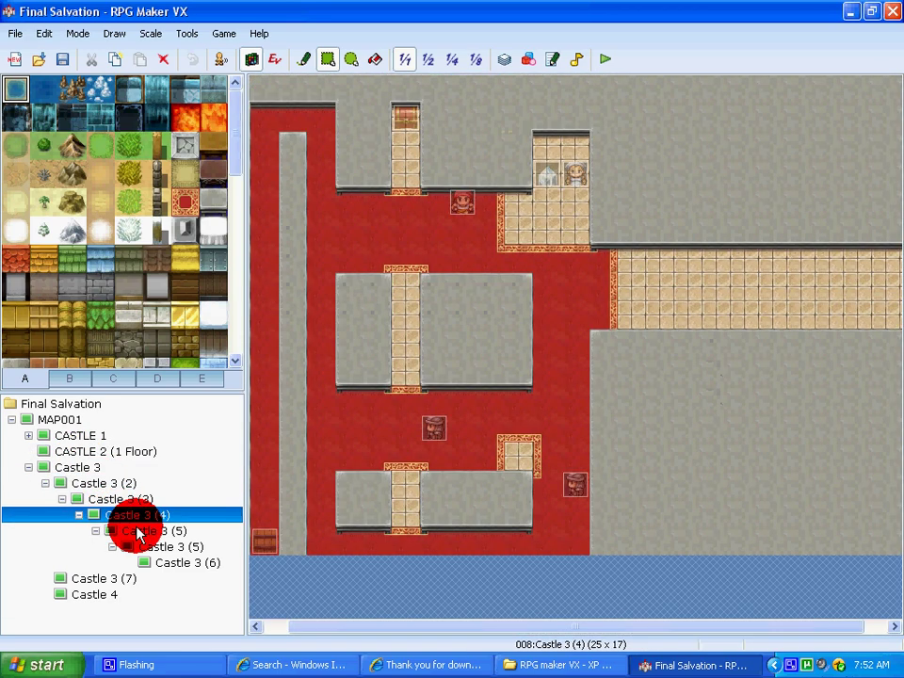
click(137, 531)
click(162, 547)
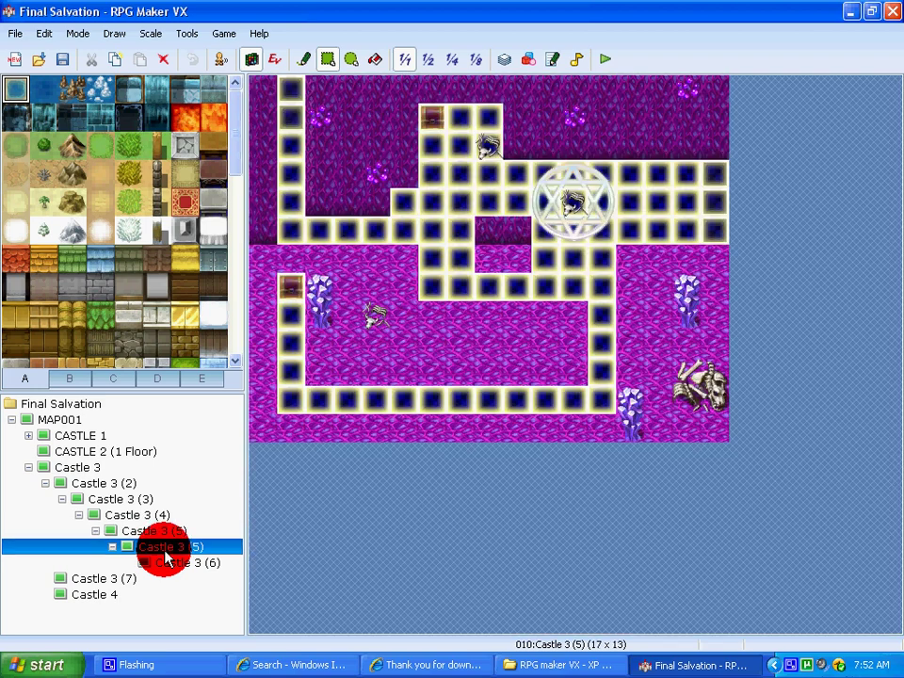
click(170, 563)
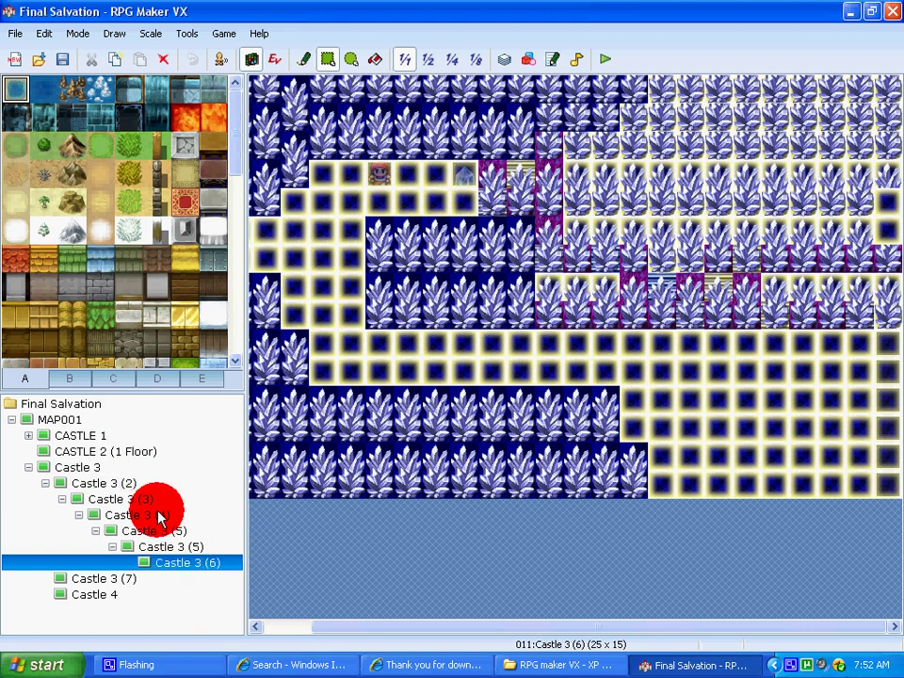
click(120, 579)
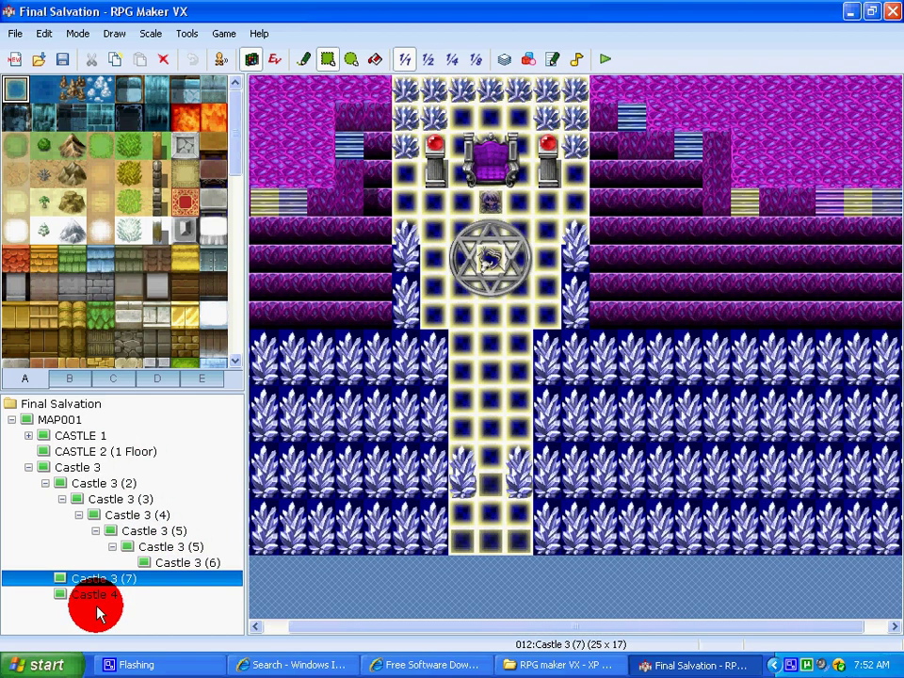
click(86, 595)
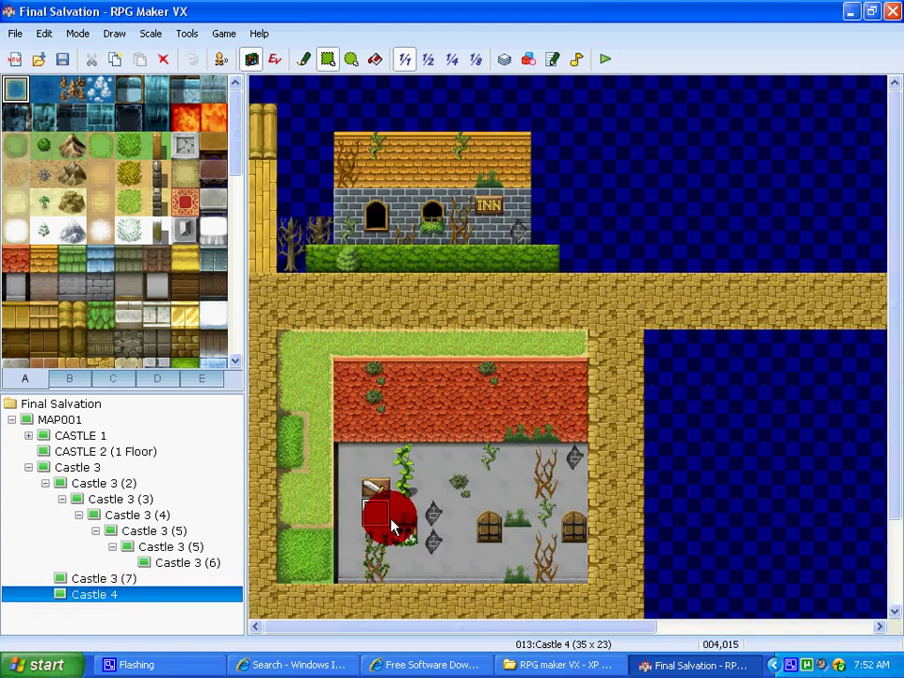
drag(438, 519, 525, 583)
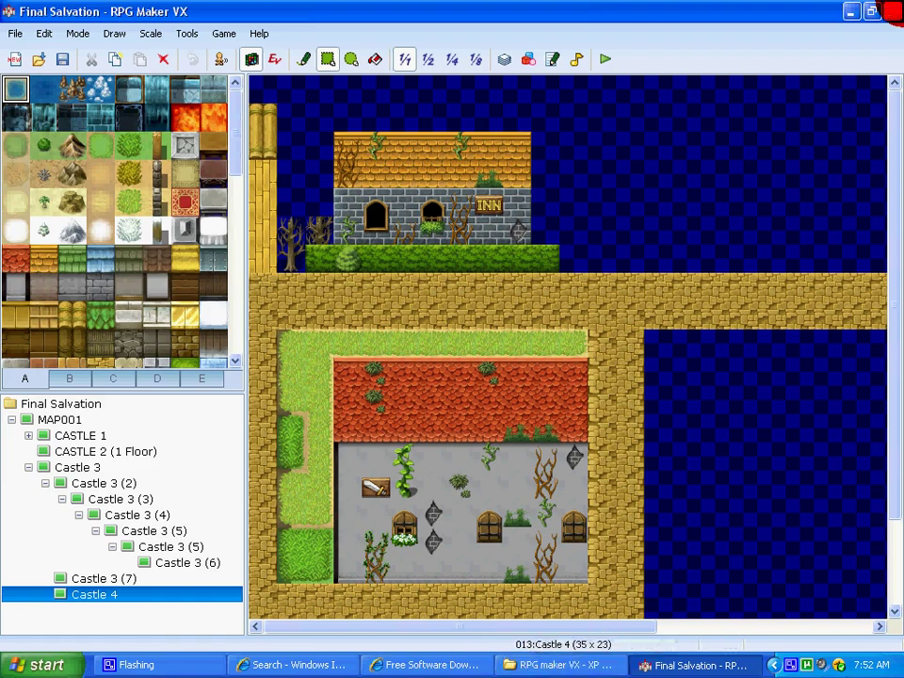
click(893, 11)
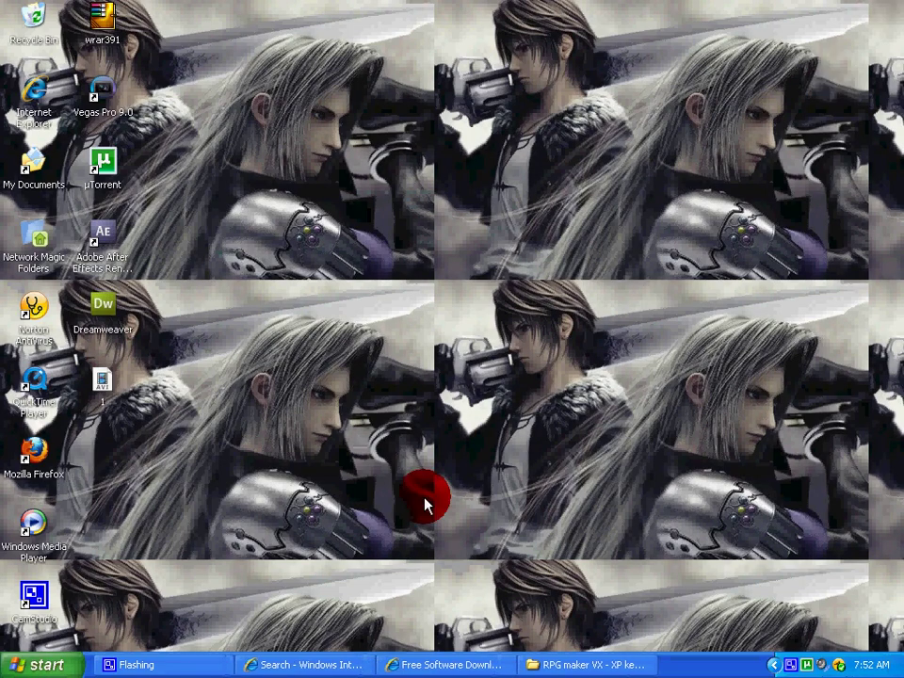
- Close the remaining RPG maker VX - XP key generator folder window and clear the Download.com browser window off the desktop
click(576, 659)
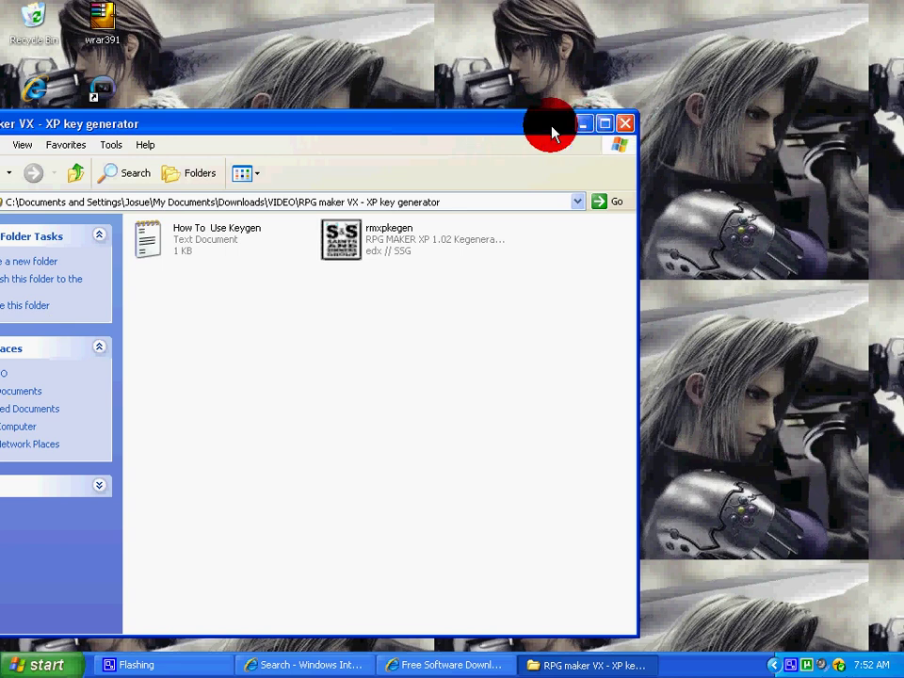
drag(548, 125, 750, 70)
click(750, 68)
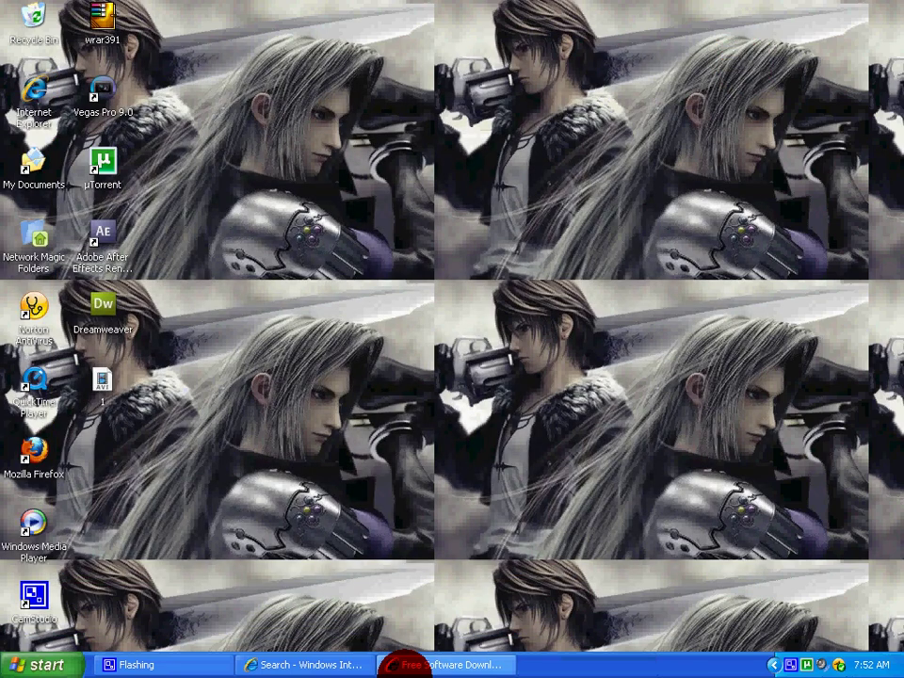
click(448, 665)
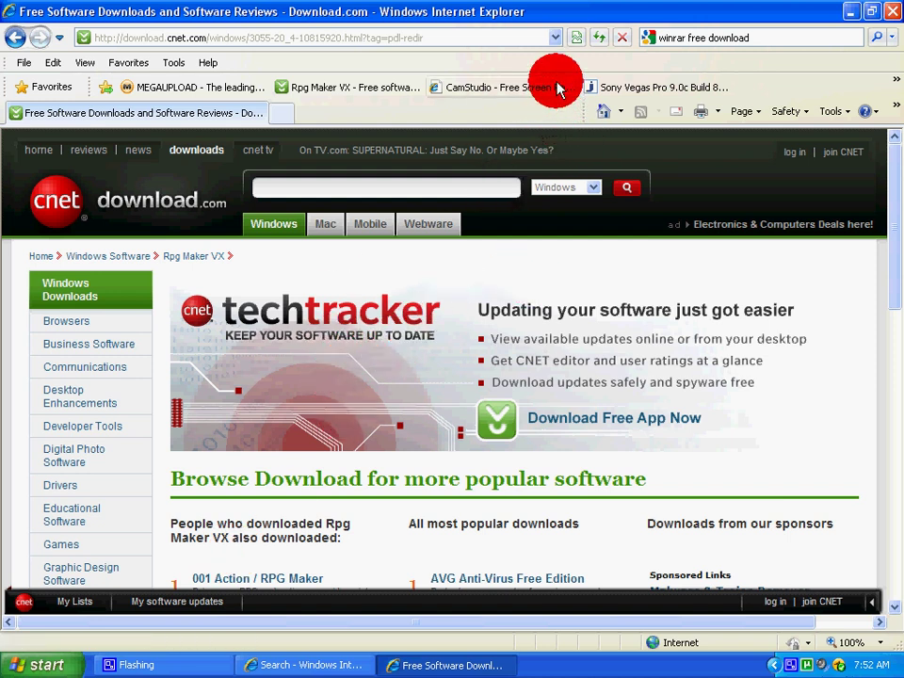
click(850, 11)
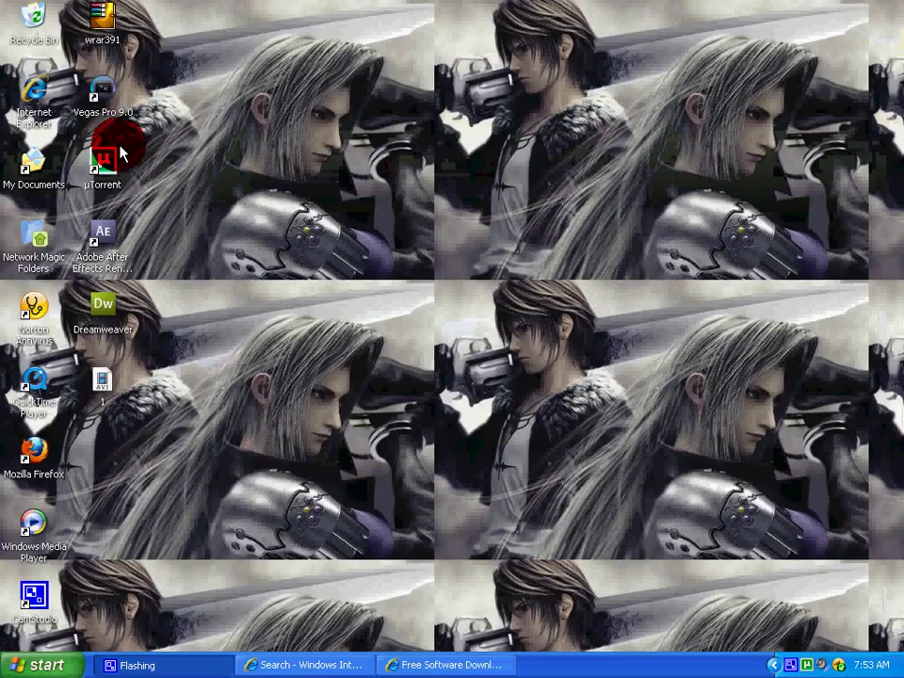
click(127, 264)
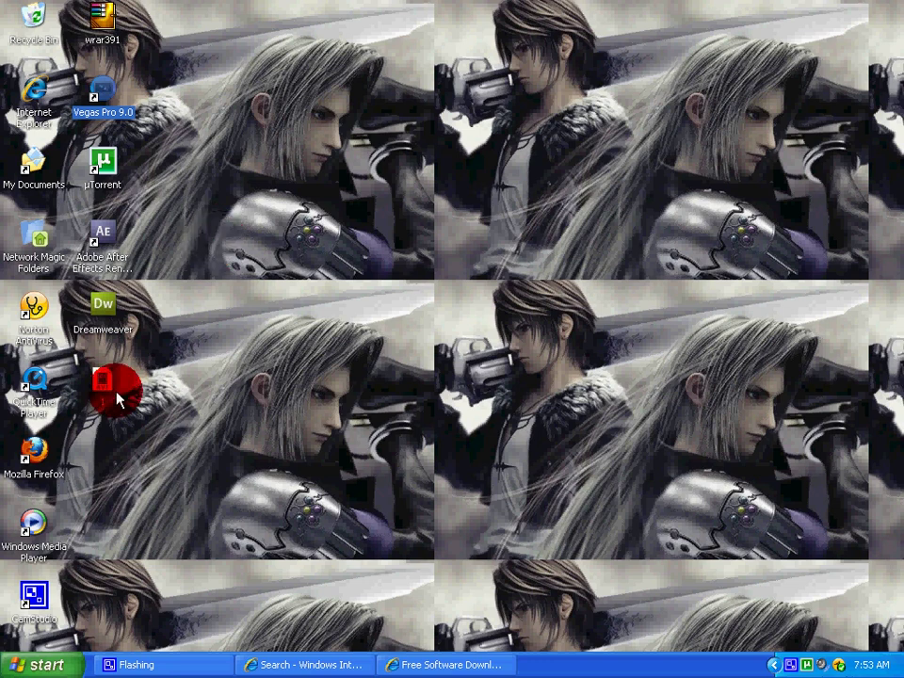
click(41, 664)
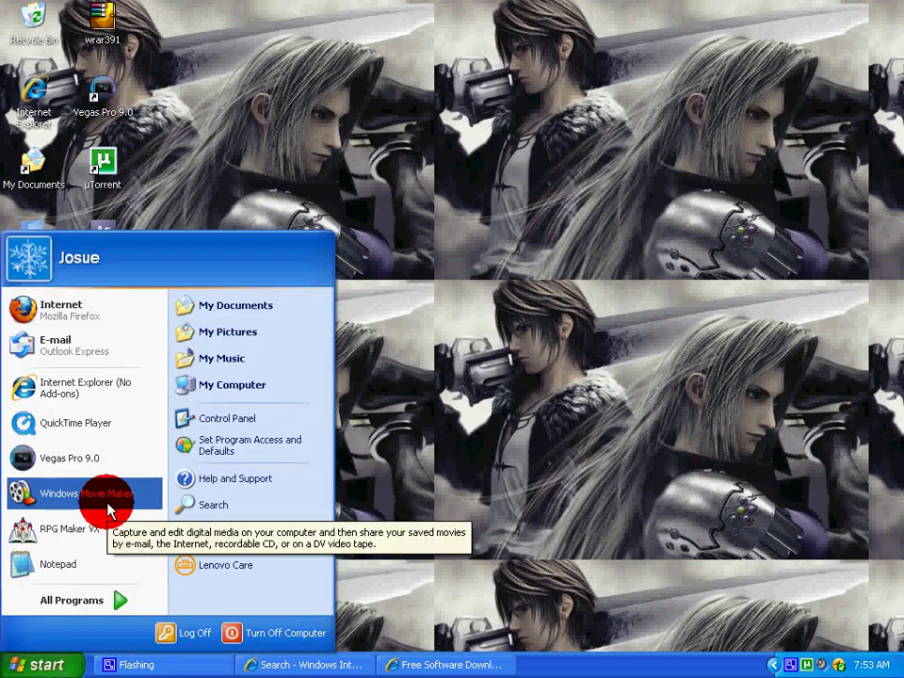
click(337, 469)
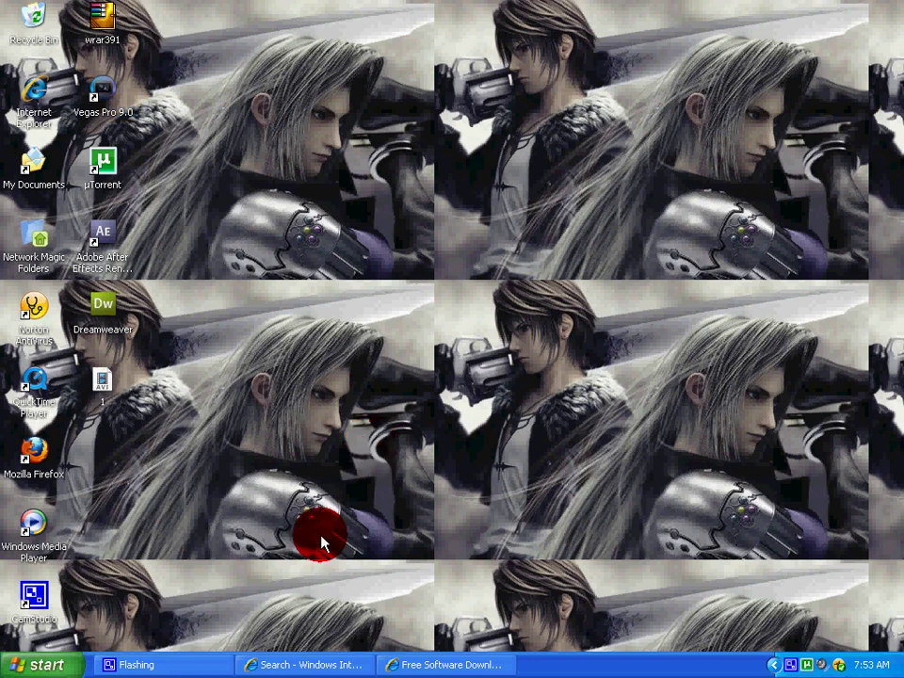
- Open the Downloads folder inside My Documents
click(26, 659)
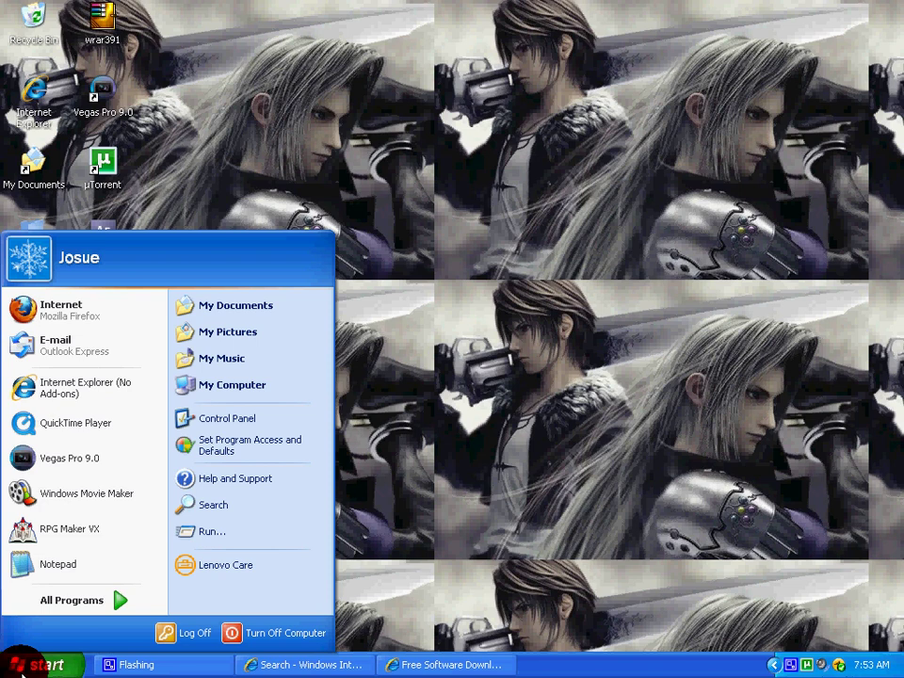
click(226, 314)
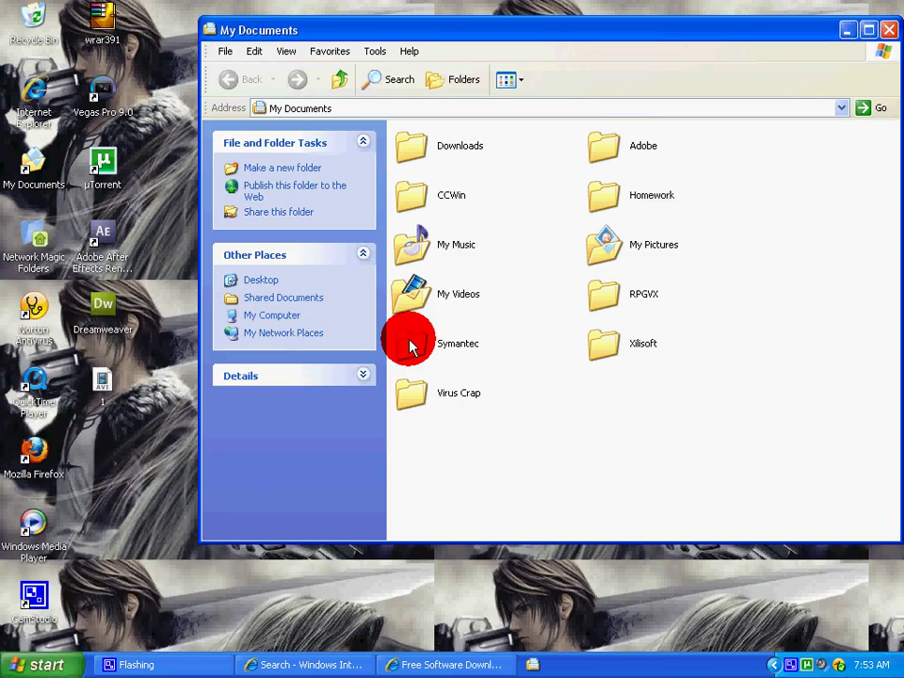
click(465, 151)
double_click(465, 150)
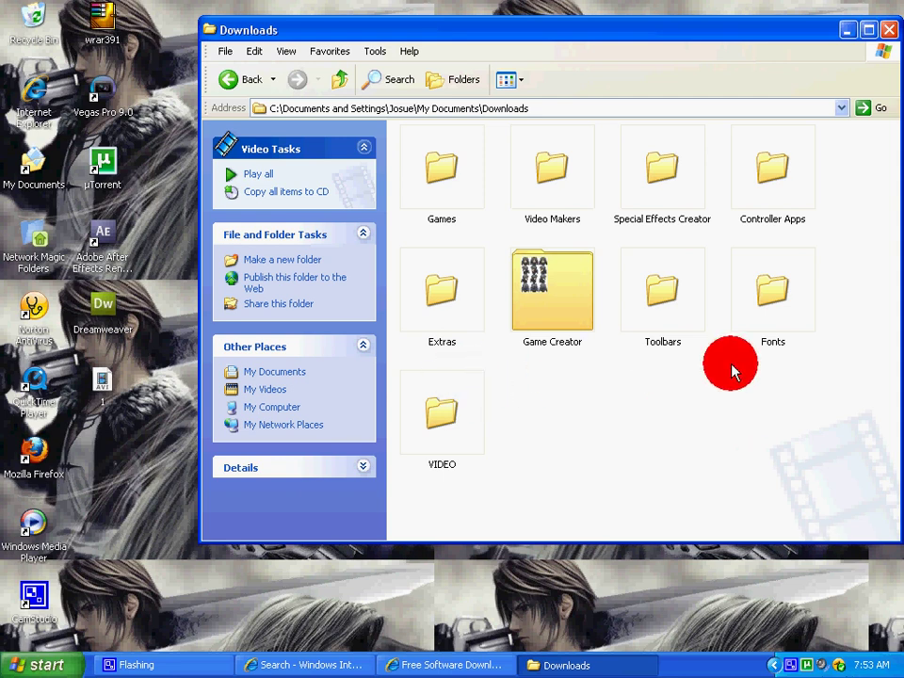
- Launch ROCKMANX8 from the MMX8 folder inside the Games downloads folder
double_click(447, 179)
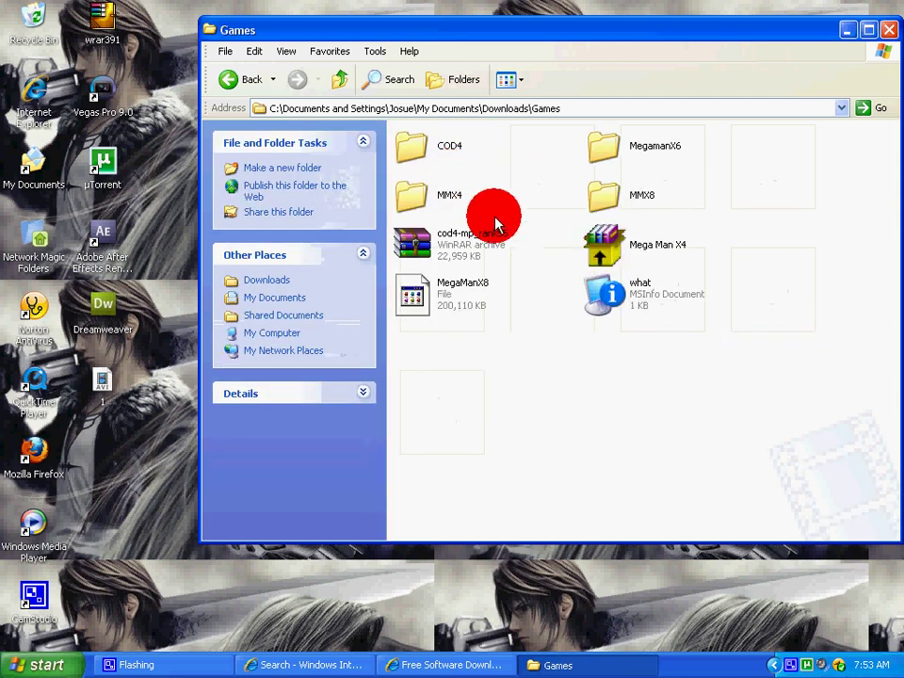
double_click(604, 197)
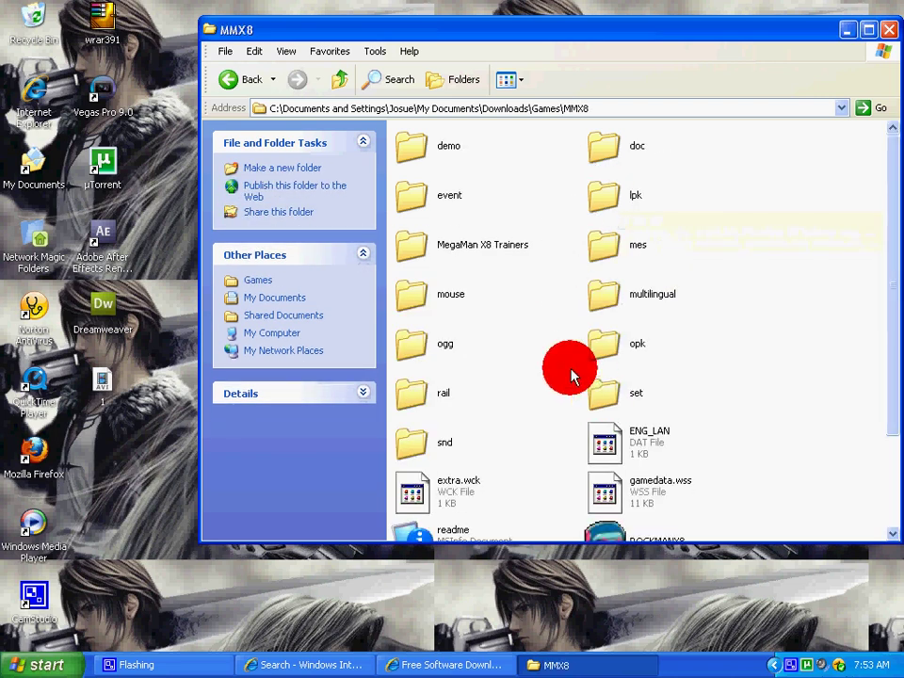
scroll(584, 377, down, 3)
click(625, 411)
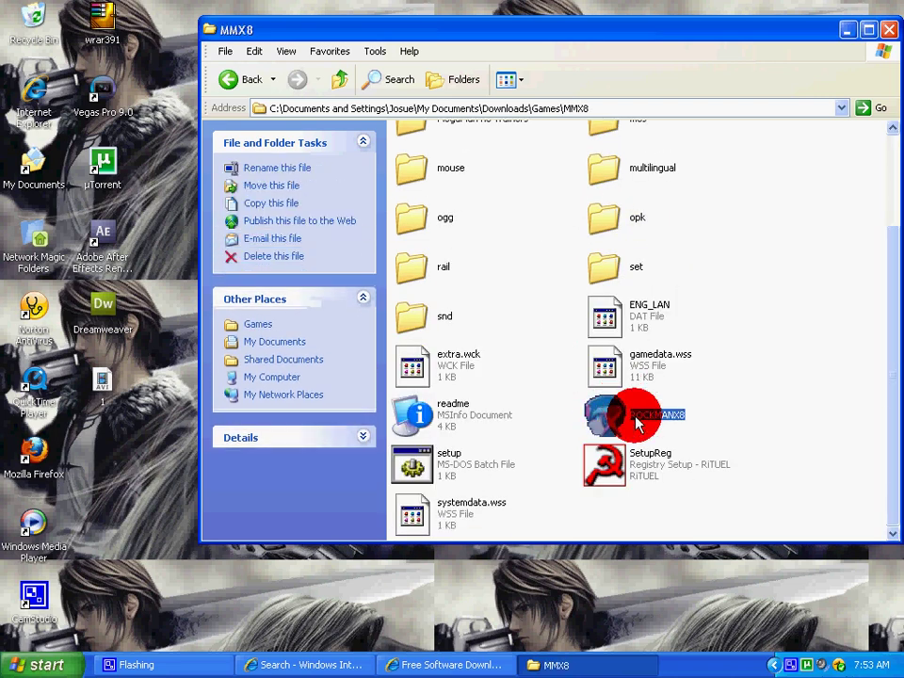
double_click(637, 421)
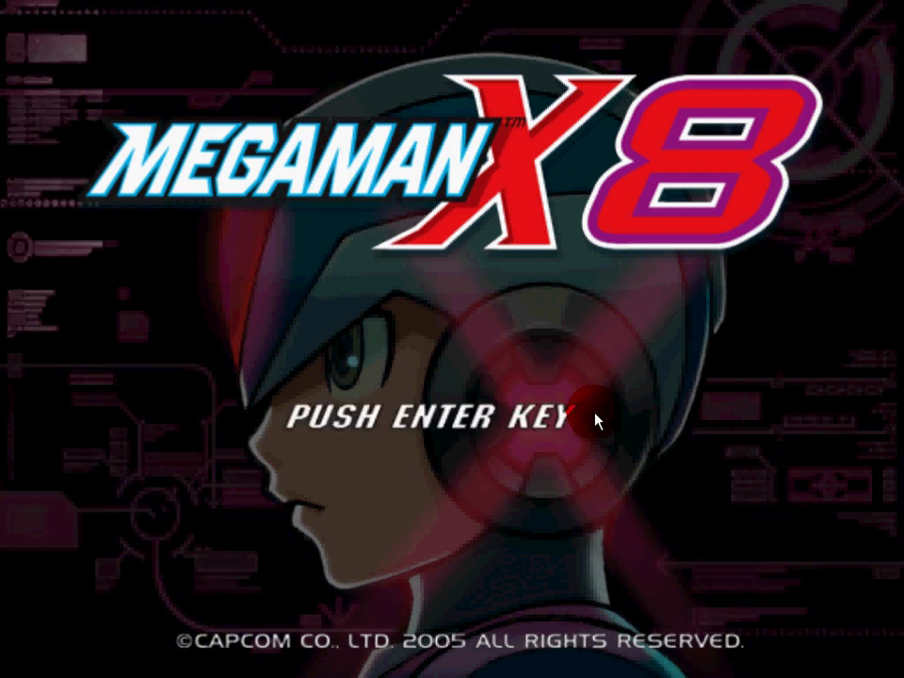
- Enter the Mega Man X8 main menu and look through its options from Start to Quit
key(Return)
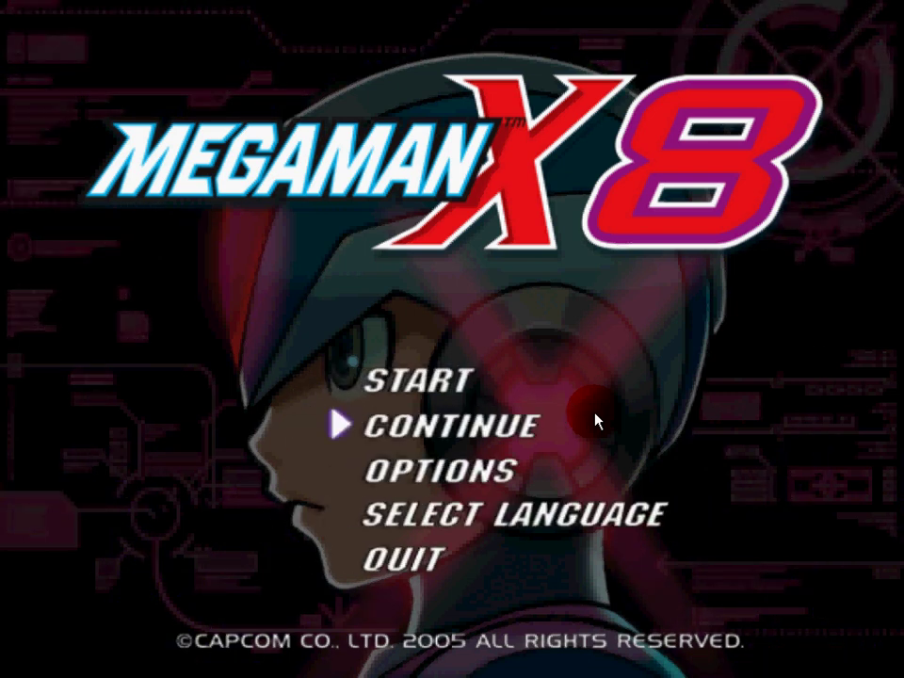
key(Down)
key(Down)
key(Up)
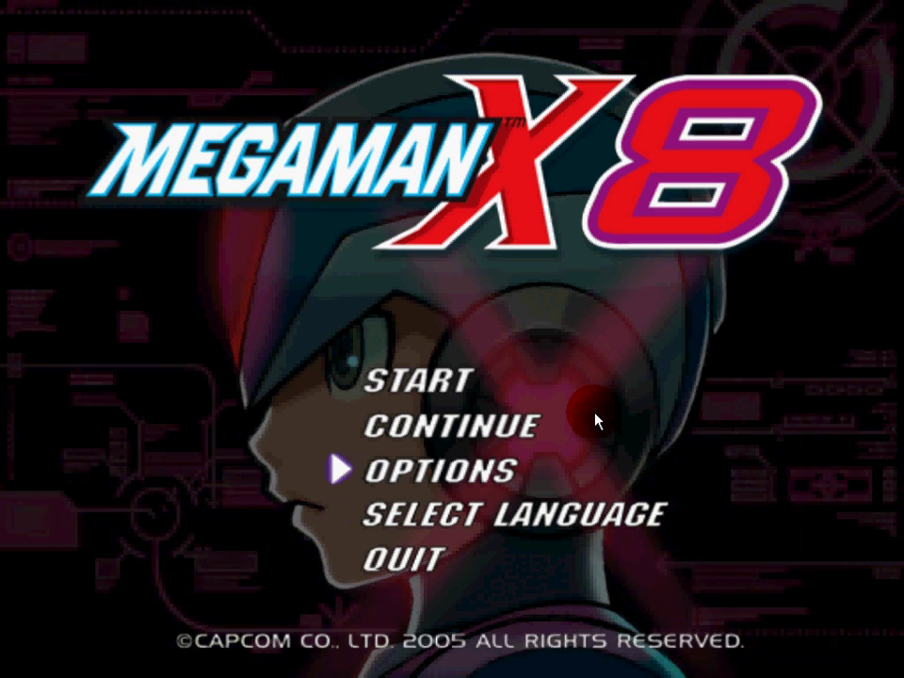
key(Down)
key(Down)
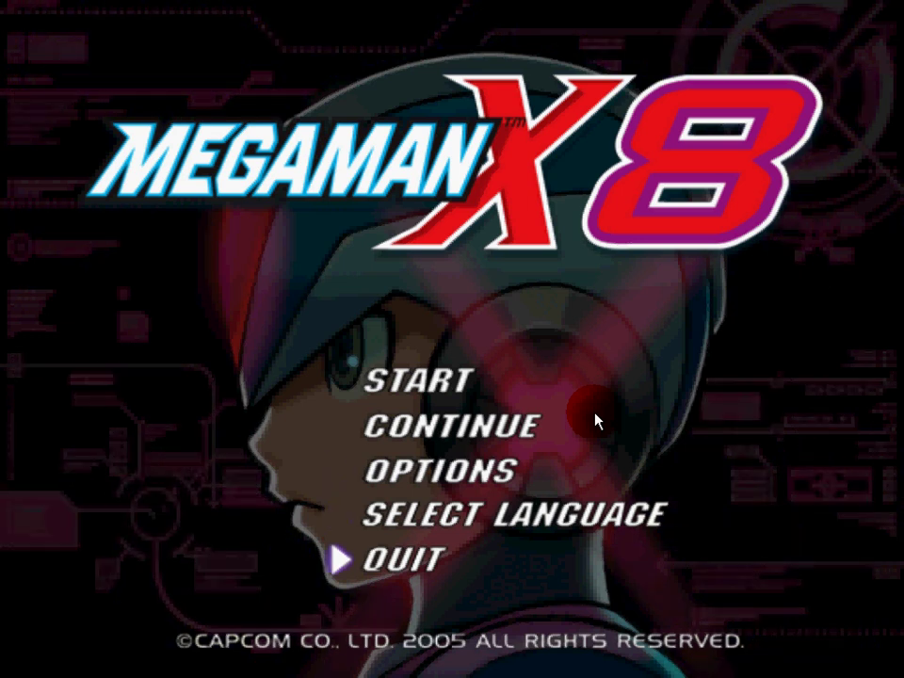
key(Up)
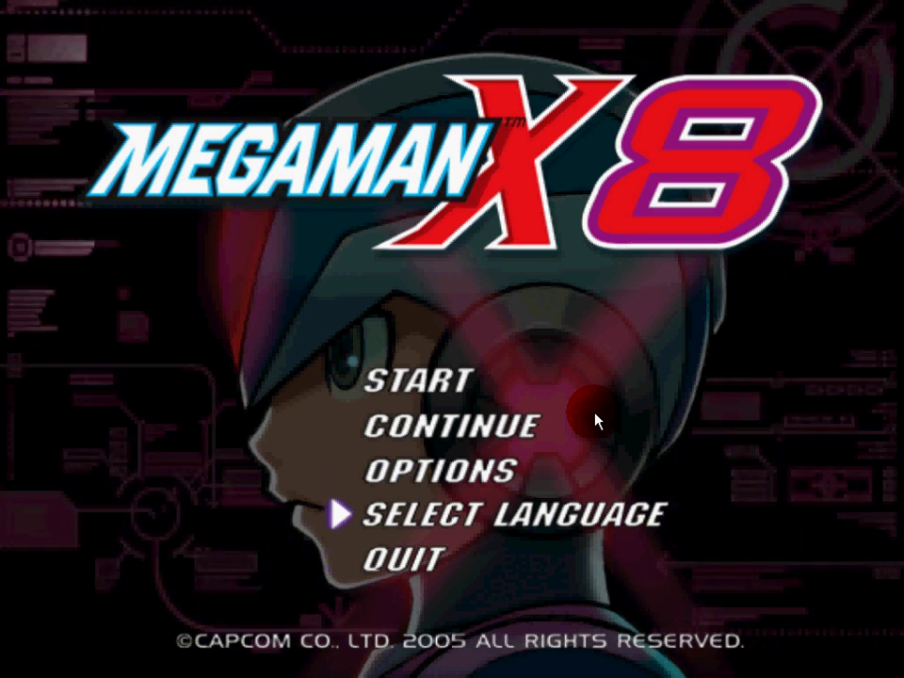
key(Up)
key(Up)
key(Up)
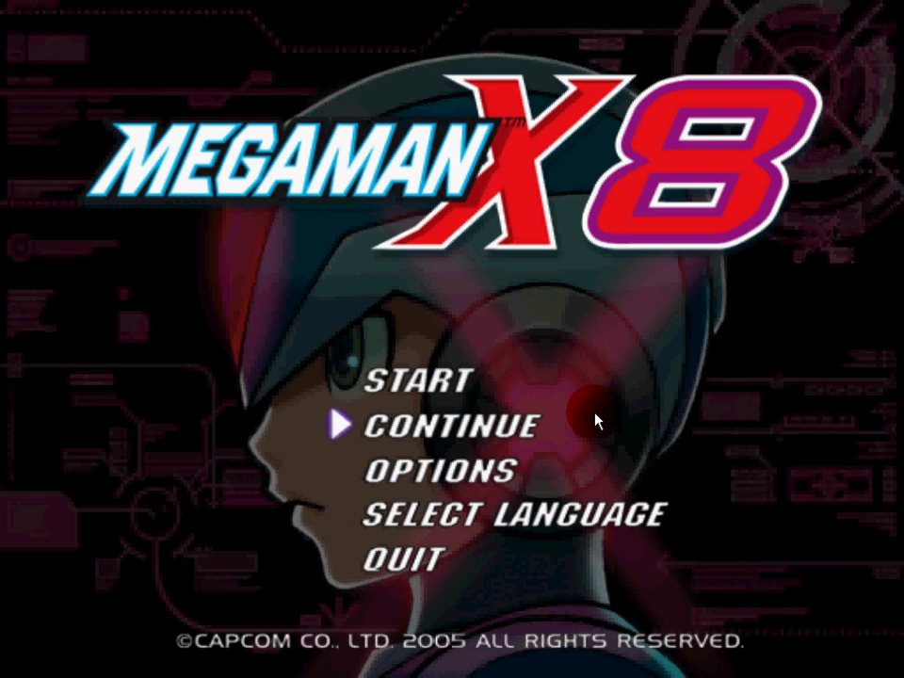
- Quit Mega Man X8 from its main menu, answering Yes to the quit question
key(Down)
key(Down)
key(Down)
key(Return)
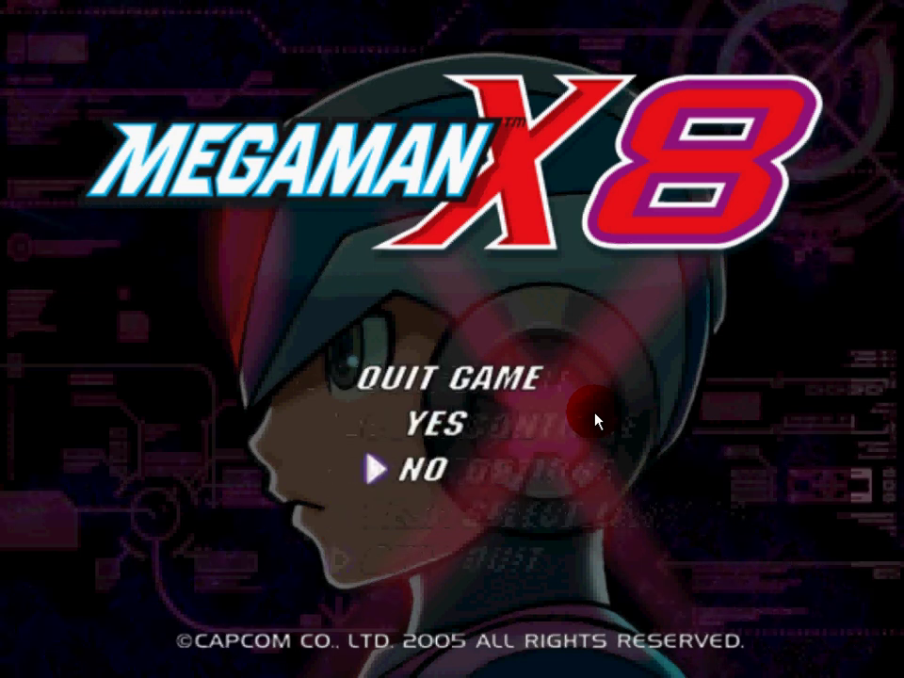
key(Up)
key(Return)
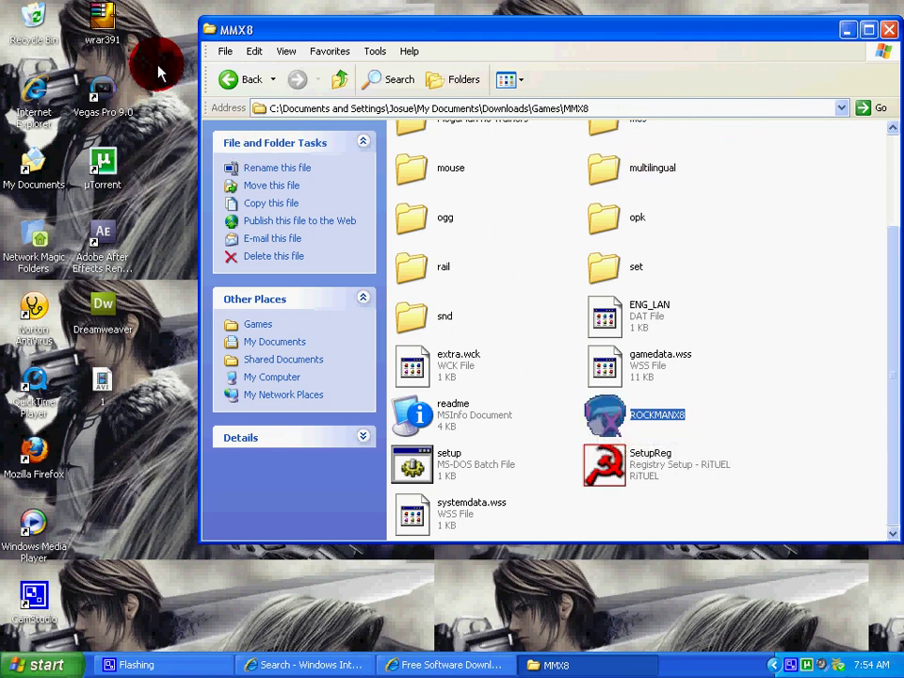
- Look into the MMX4, COD4 and MegamanX6 folders within Games, and return to the Downloads folder
click(229, 80)
click(460, 196)
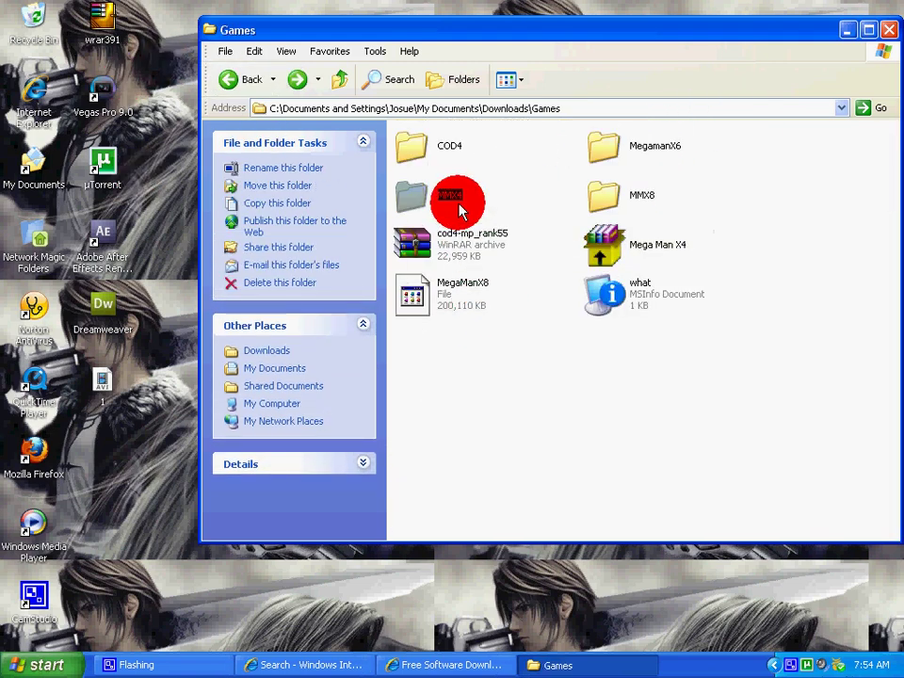
double_click(461, 200)
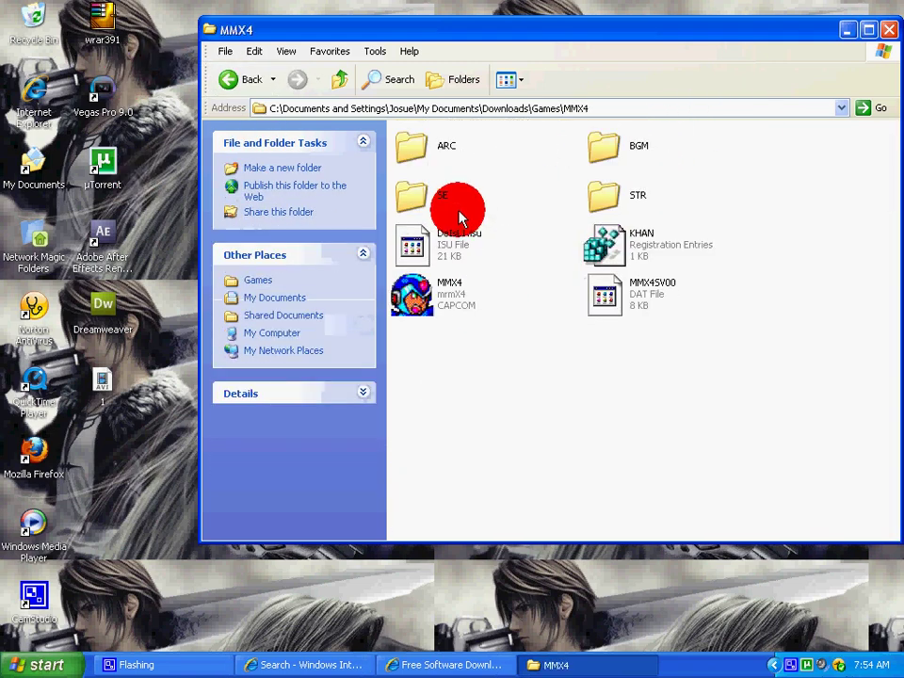
click(227, 79)
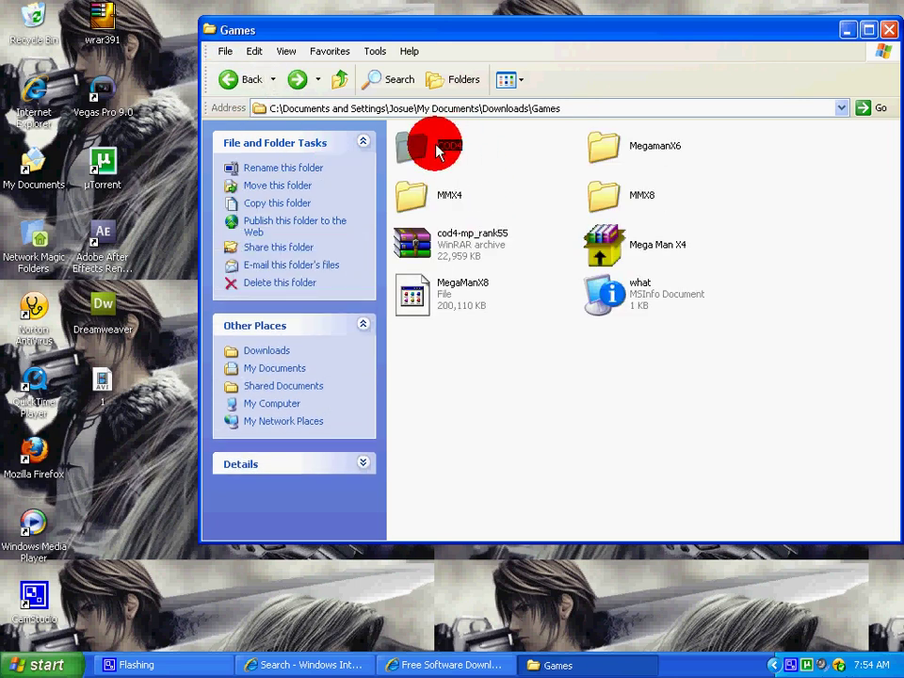
double_click(436, 149)
click(232, 81)
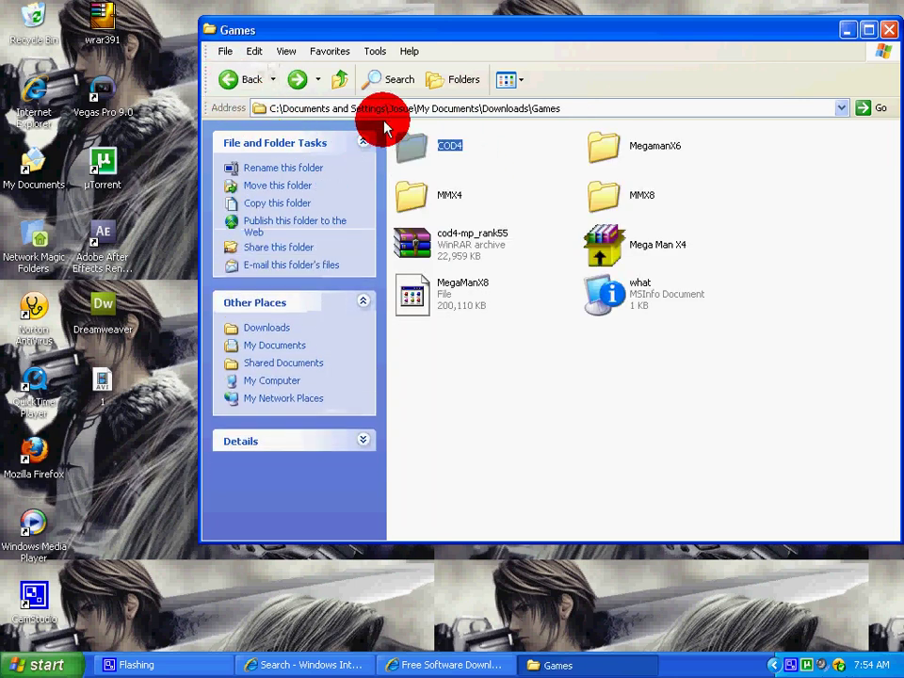
double_click(640, 148)
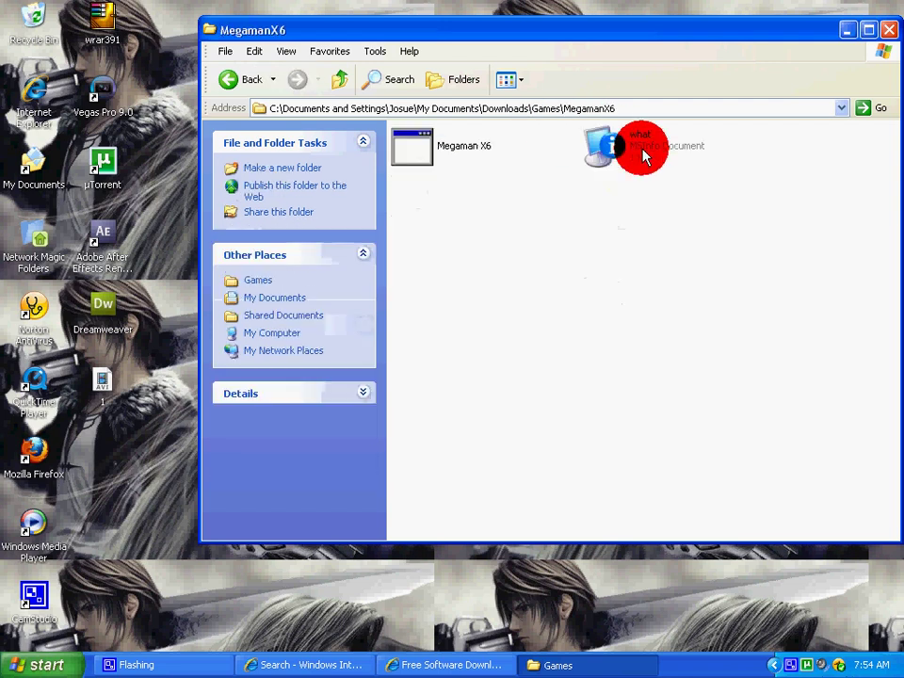
click(460, 169)
click(227, 81)
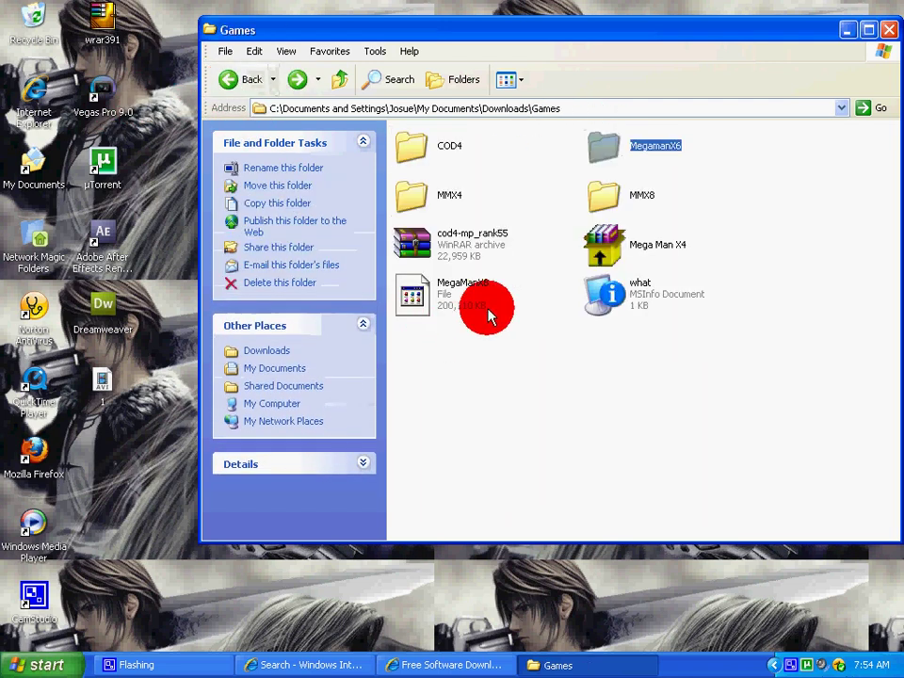
click(238, 78)
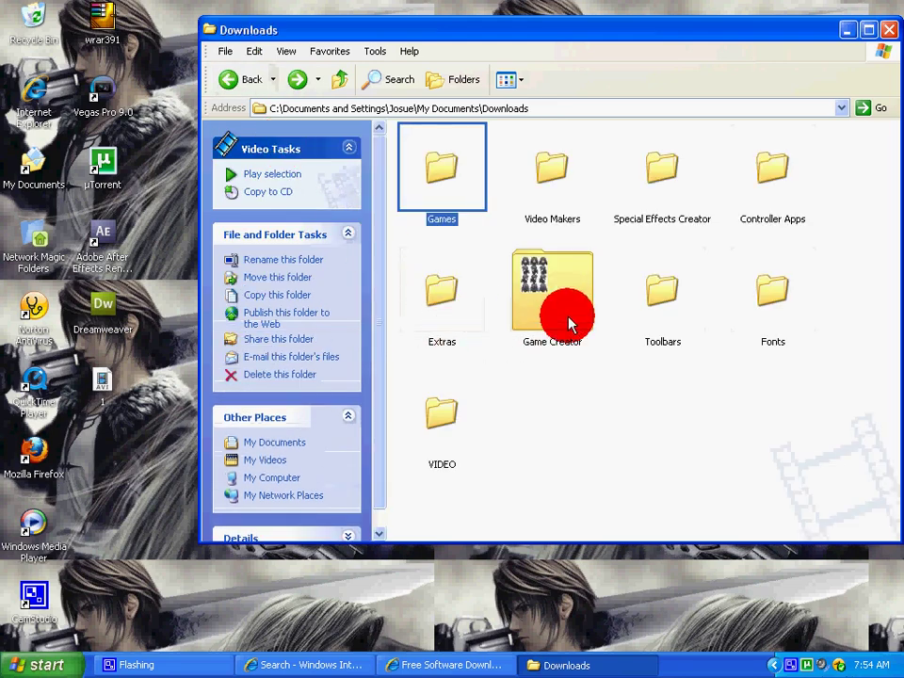
- View the contents of the Video Makers, Special Effects Creator and Controller Apps folders in Downloads
double_click(553, 184)
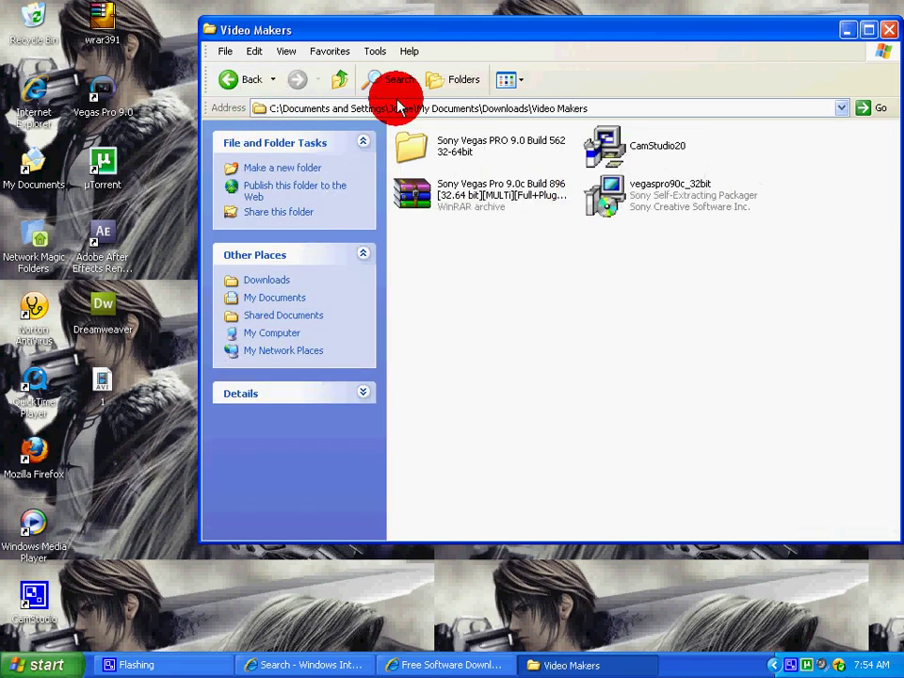
click(240, 80)
double_click(662, 162)
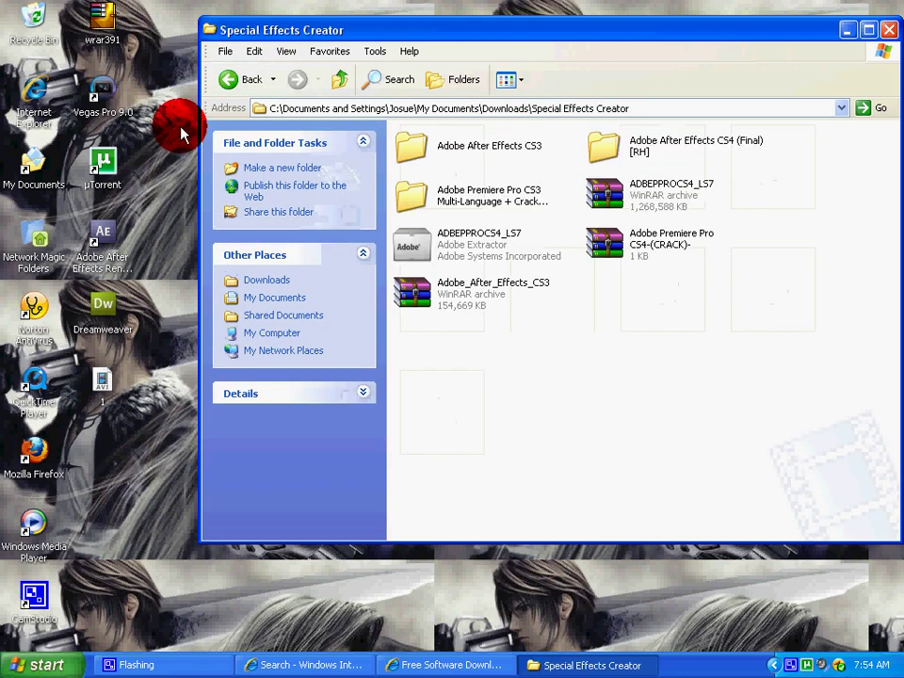
click(228, 81)
double_click(765, 160)
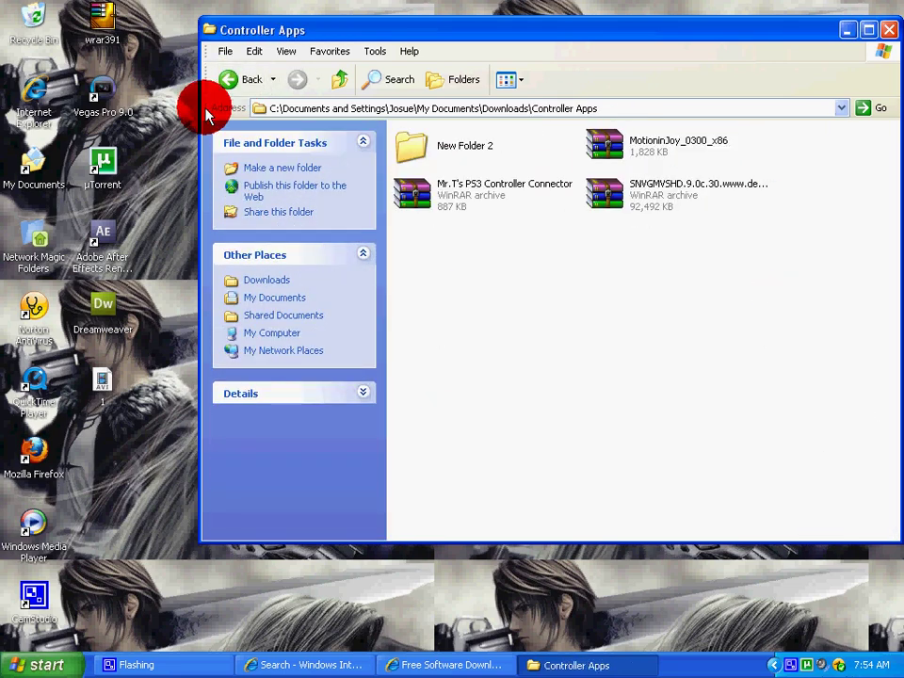
click(231, 82)
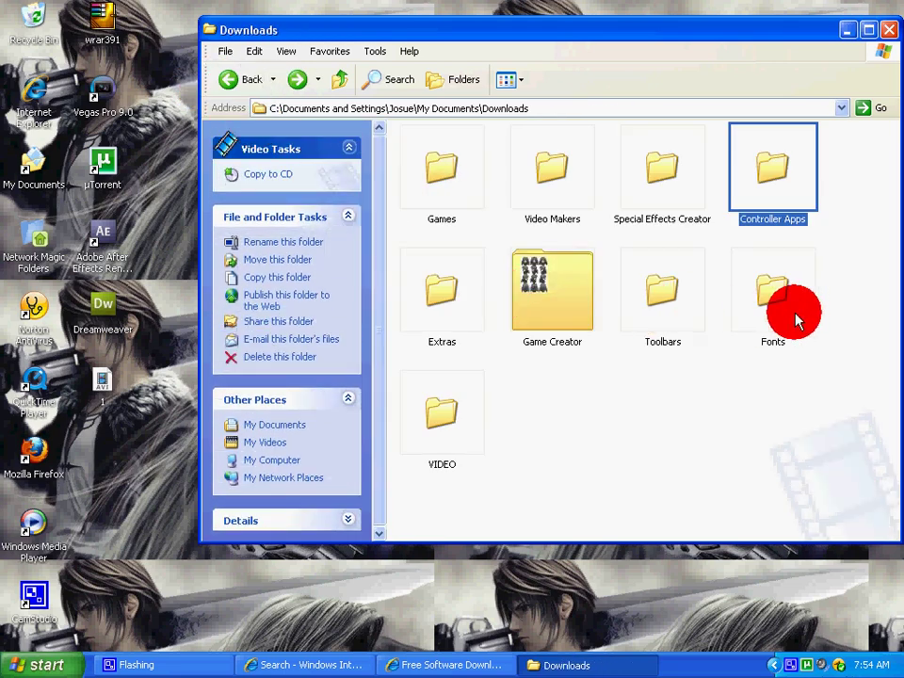
- View the Fonts, Toolbars, Game Creator and Extras folders in Downloads, and go back to My Documents
double_click(796, 320)
click(242, 81)
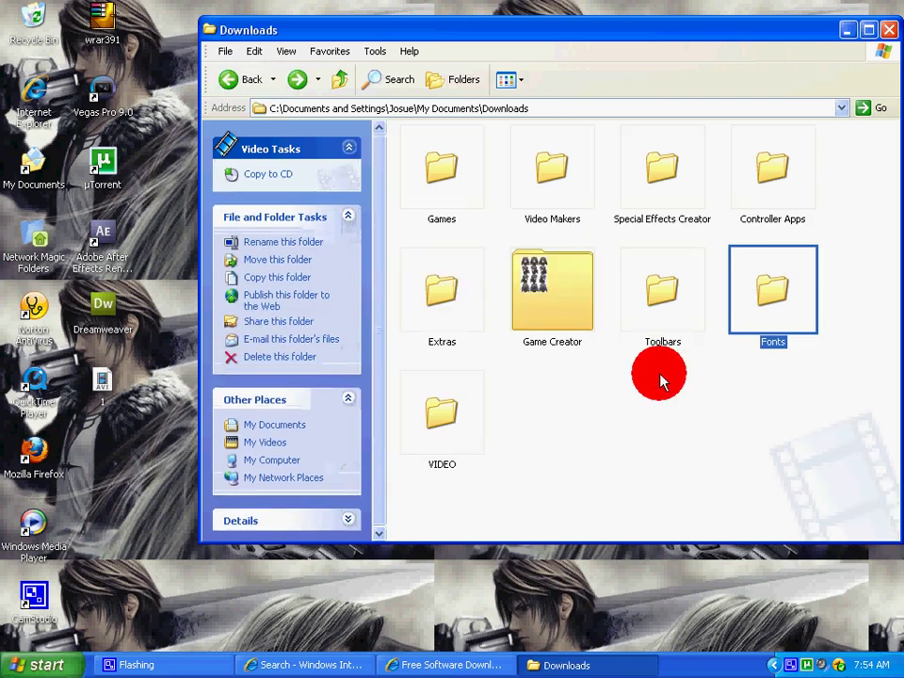
double_click(682, 327)
click(228, 81)
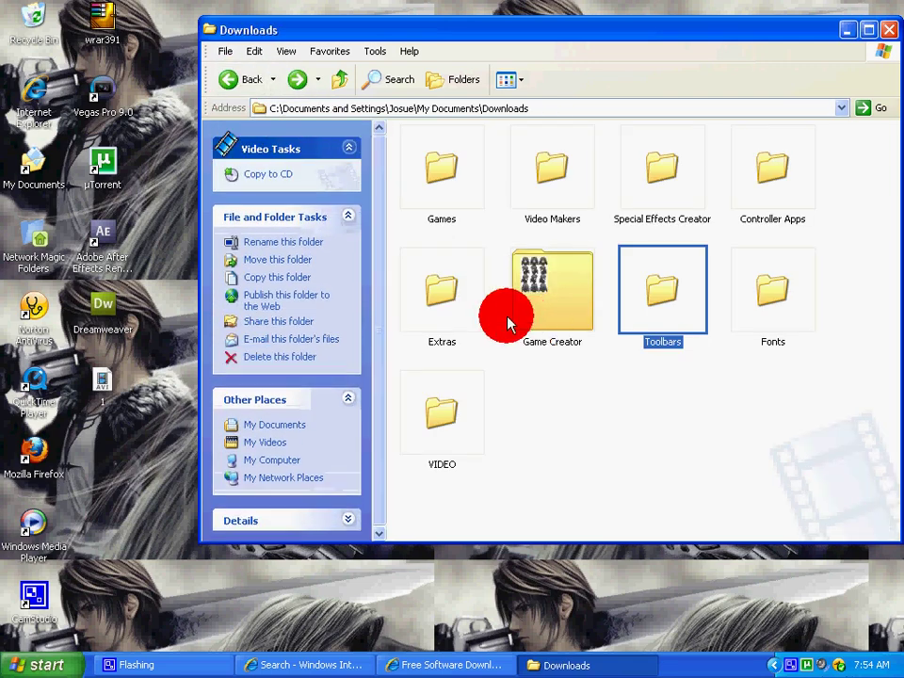
double_click(509, 324)
click(235, 83)
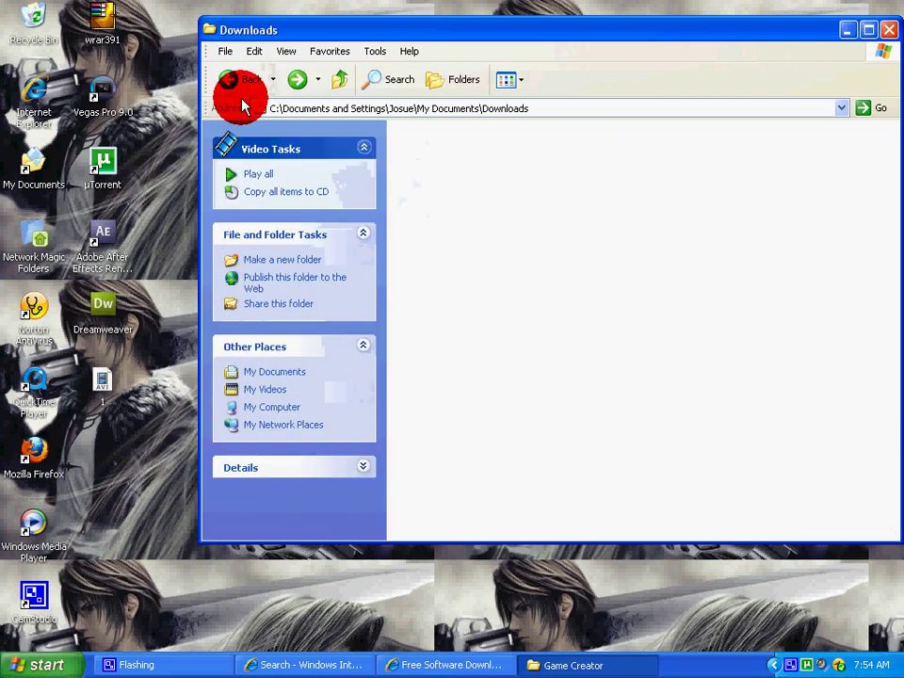
double_click(444, 292)
click(235, 85)
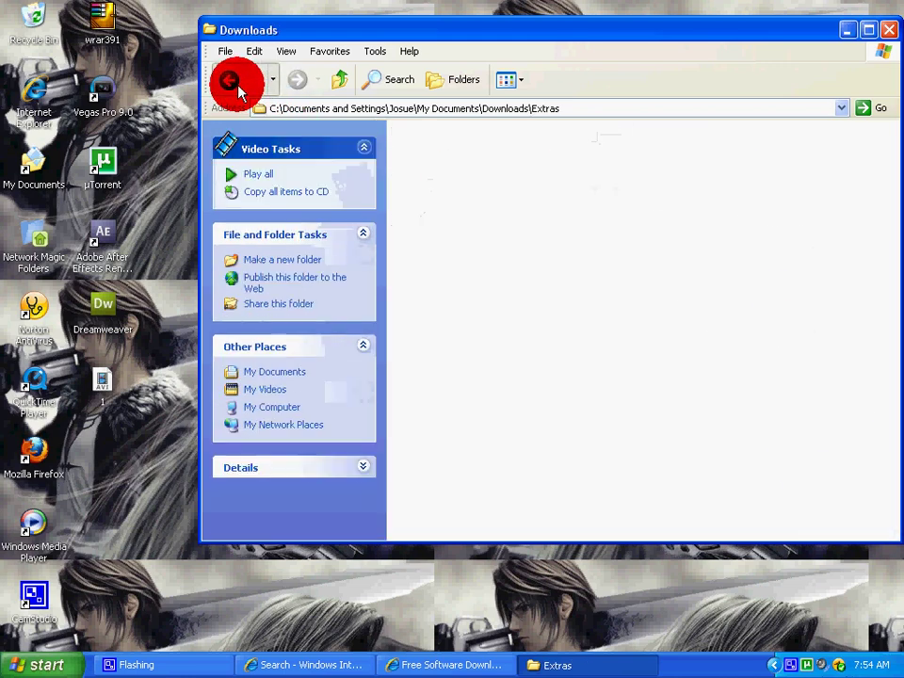
click(228, 81)
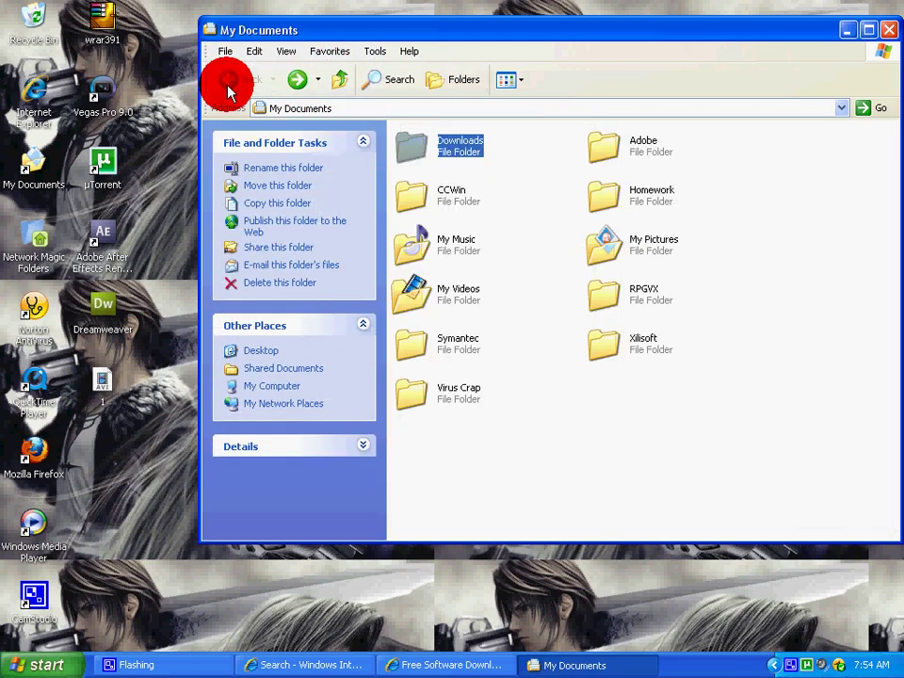